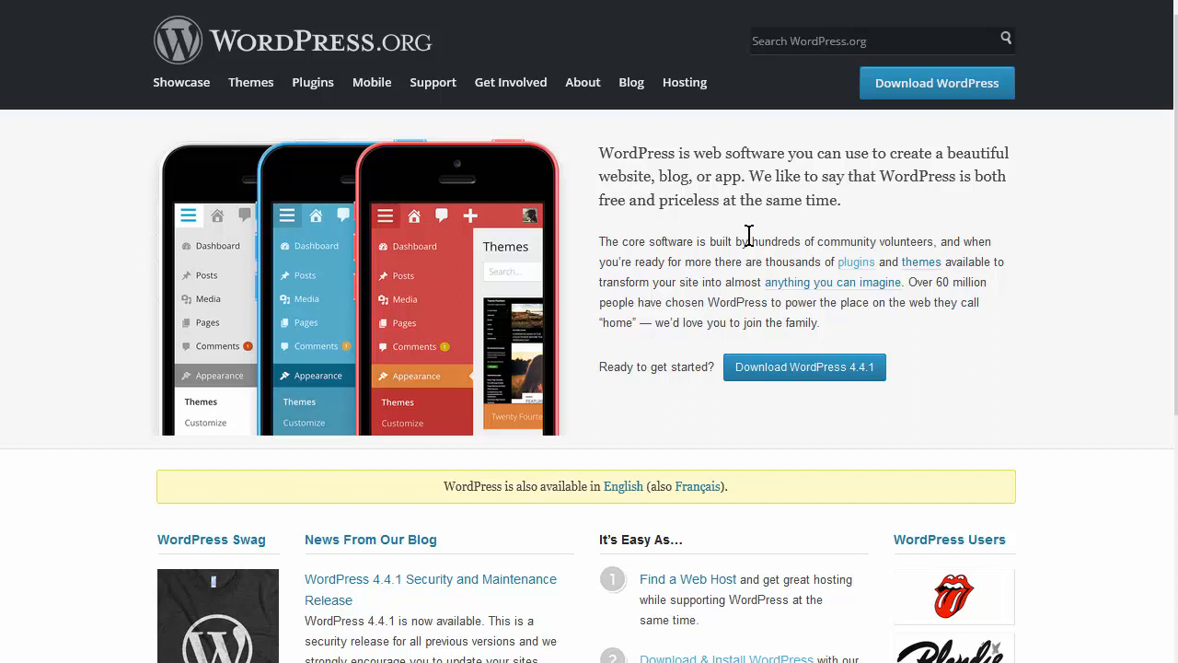
- Download the WordPress 4.4.1 zip package from WordPress.org, choosing Save File
click(916, 88)
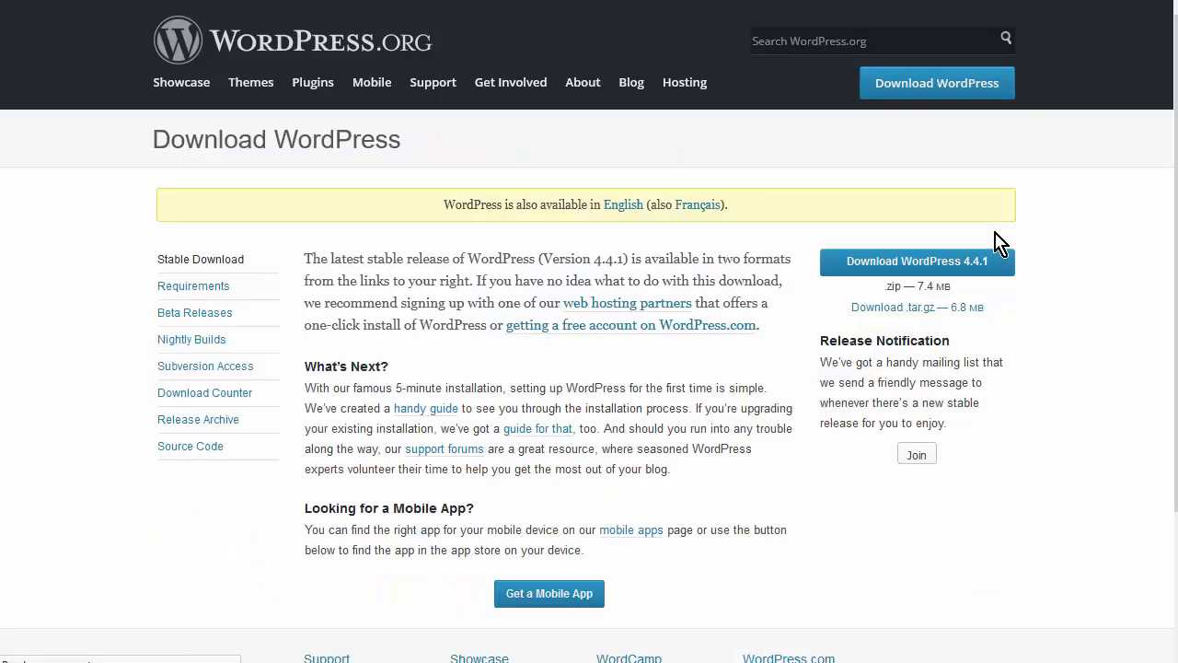
click(894, 265)
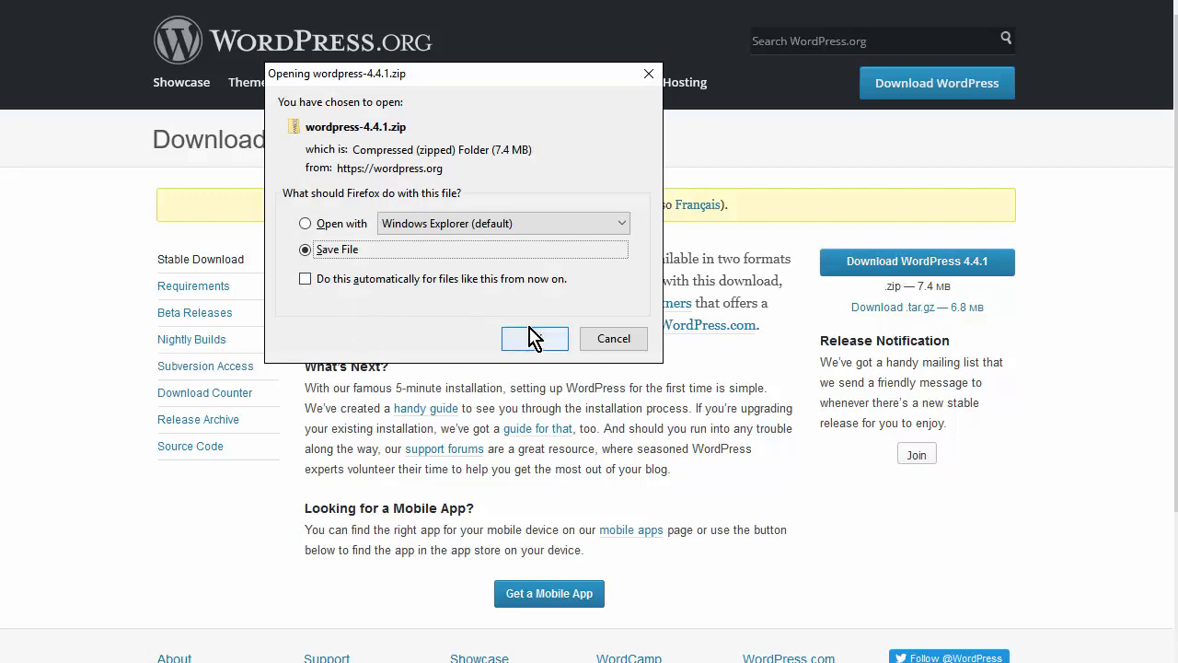
click(534, 338)
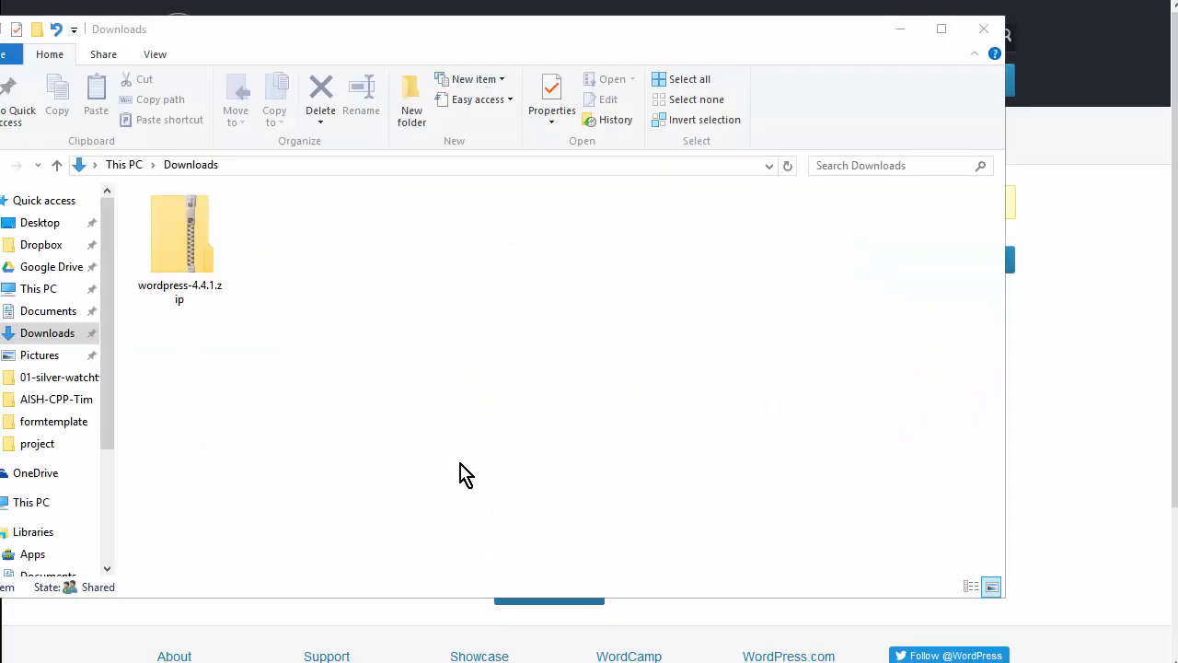
- Bring up 7-Zip's Extract files dialog for wordpress-4.4.1.zip in the Downloads folder
click(450, 434)
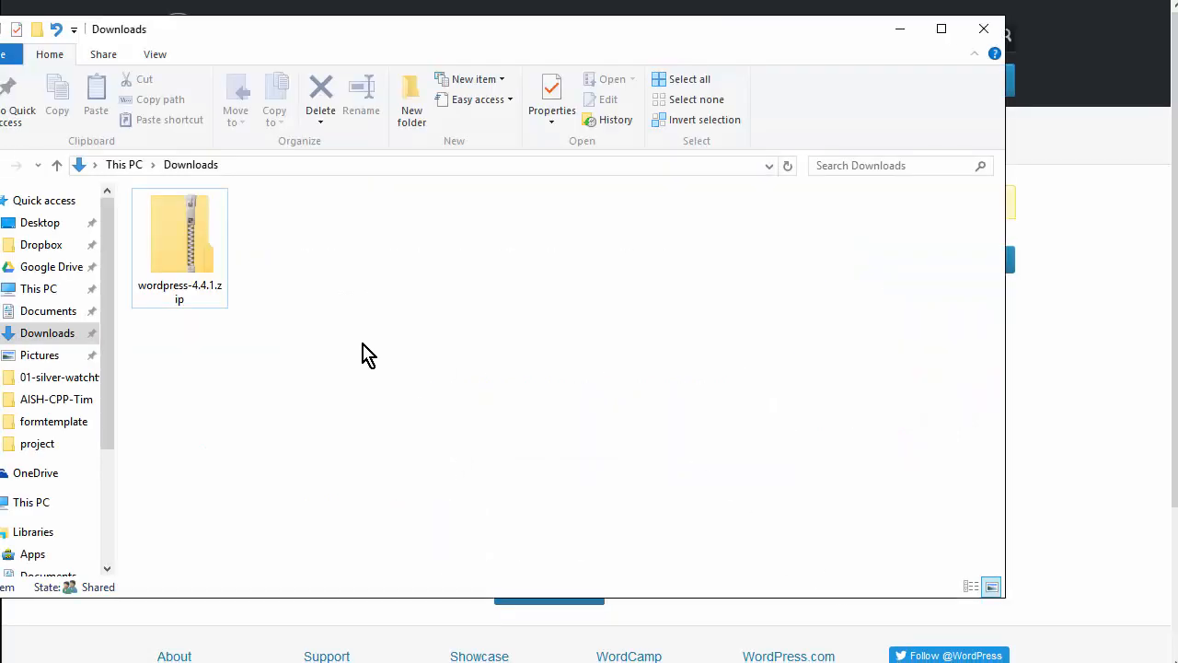
click(174, 219)
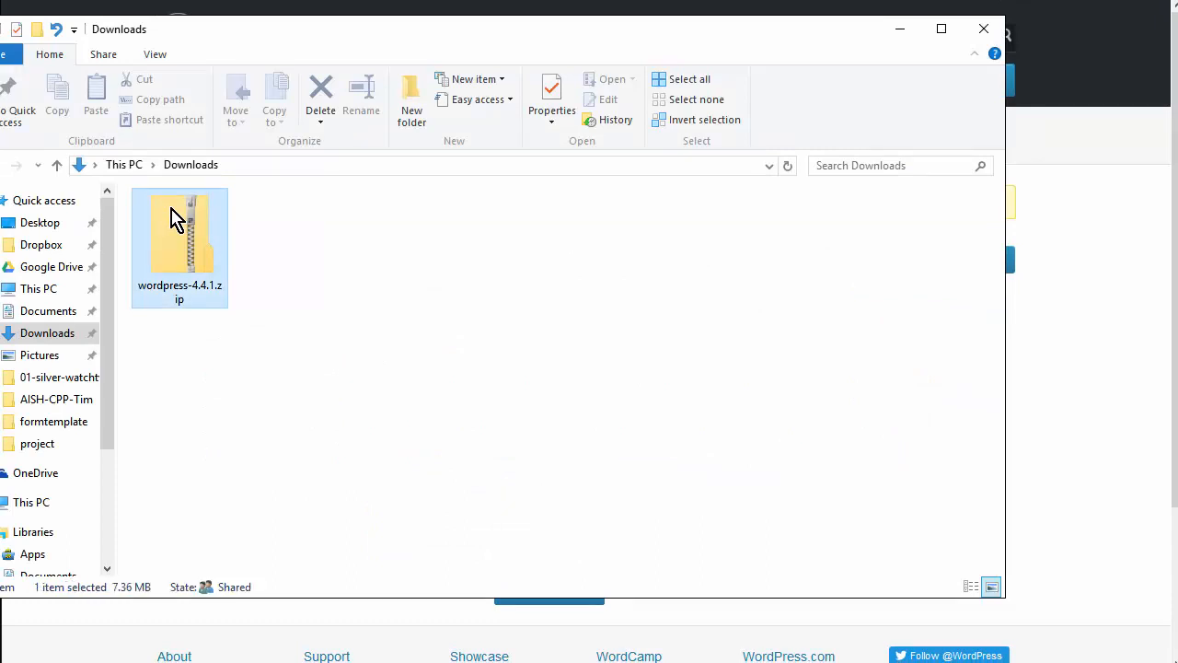
right_click(175, 220)
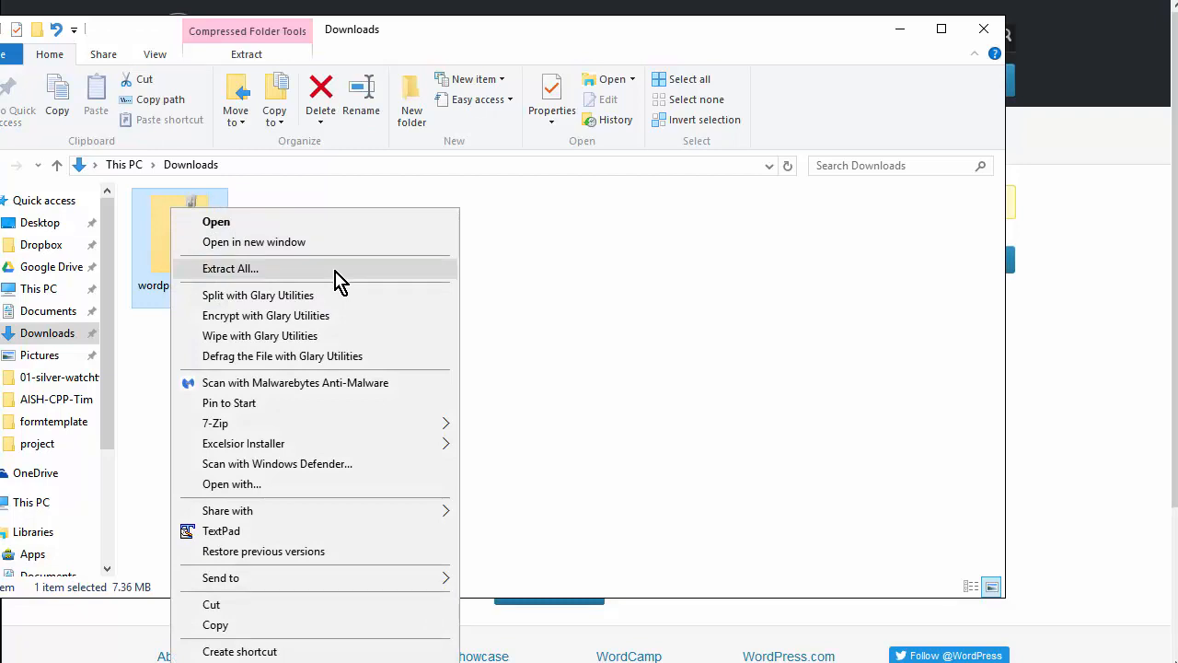
mouse_move(342, 426)
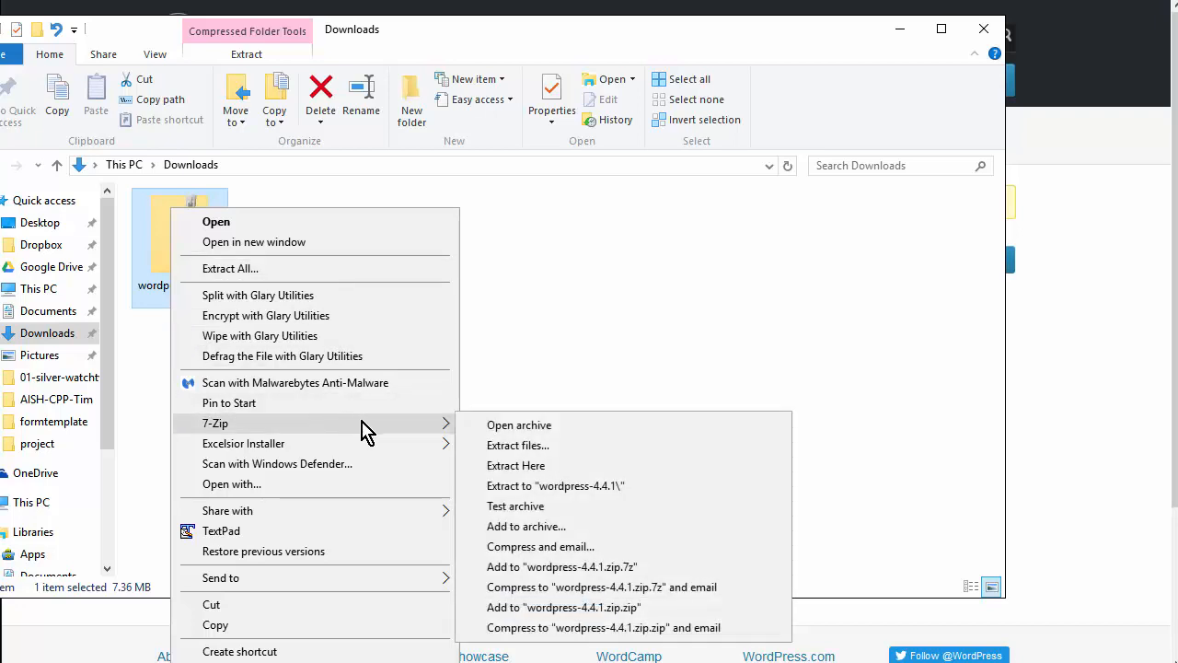
click(568, 450)
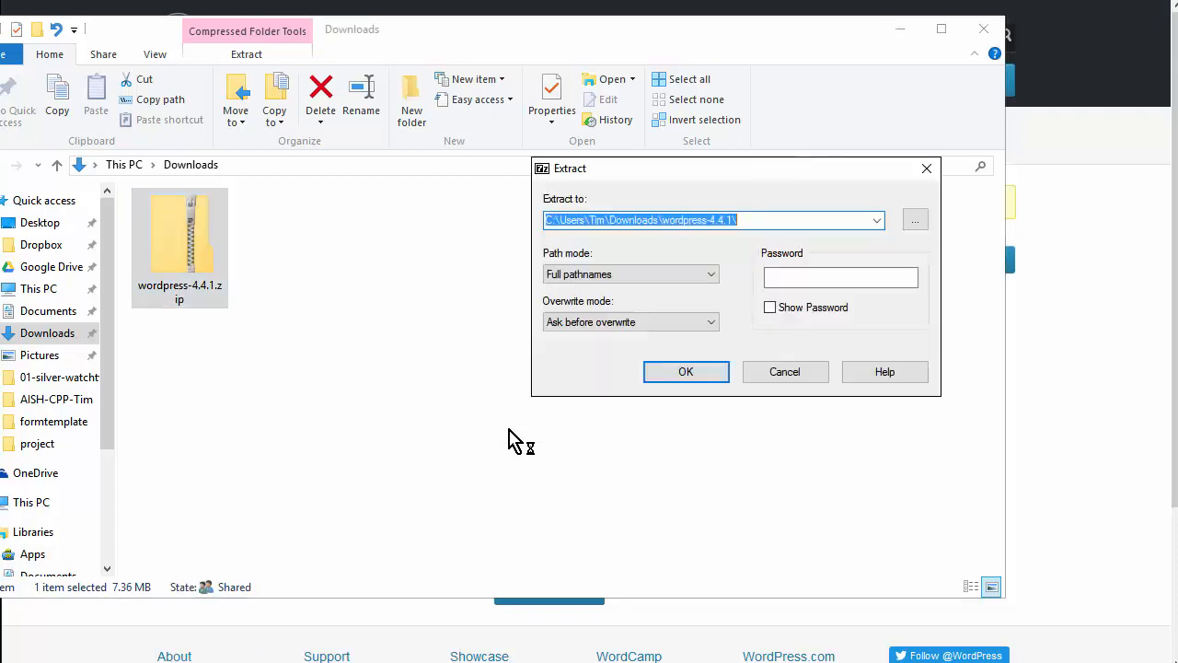
- Confirm extracting the archive into the wordpress-4.4.1 folder
click(686, 371)
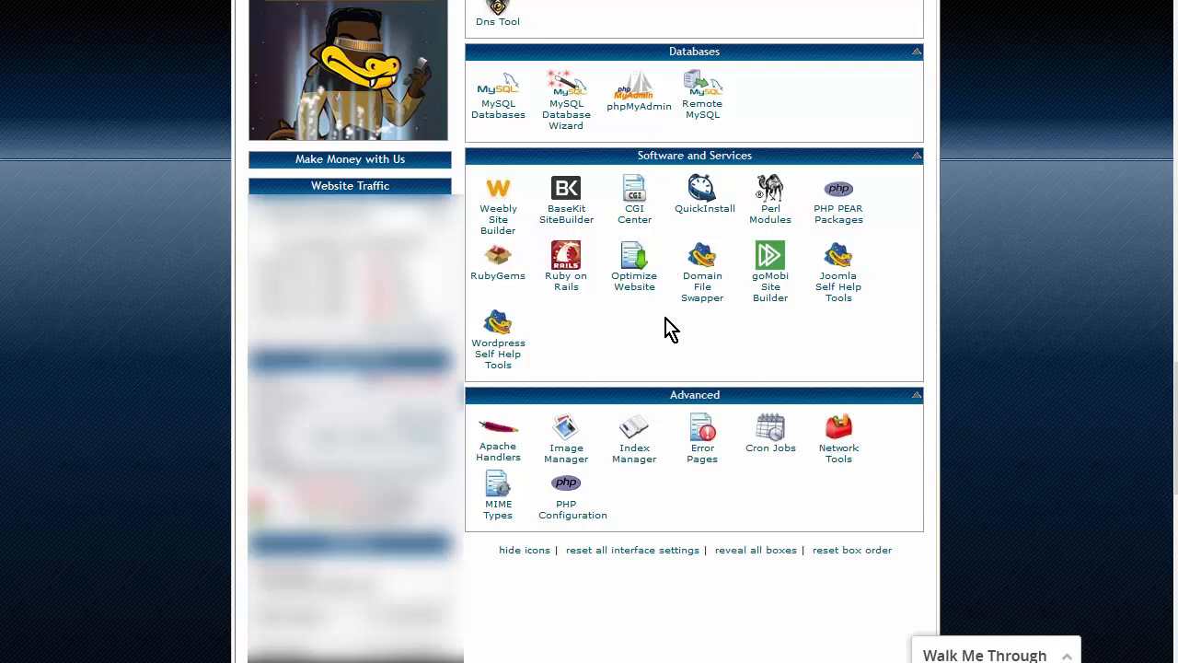
- Use the MySQL Database Wizard to create a database named ar
click(571, 92)
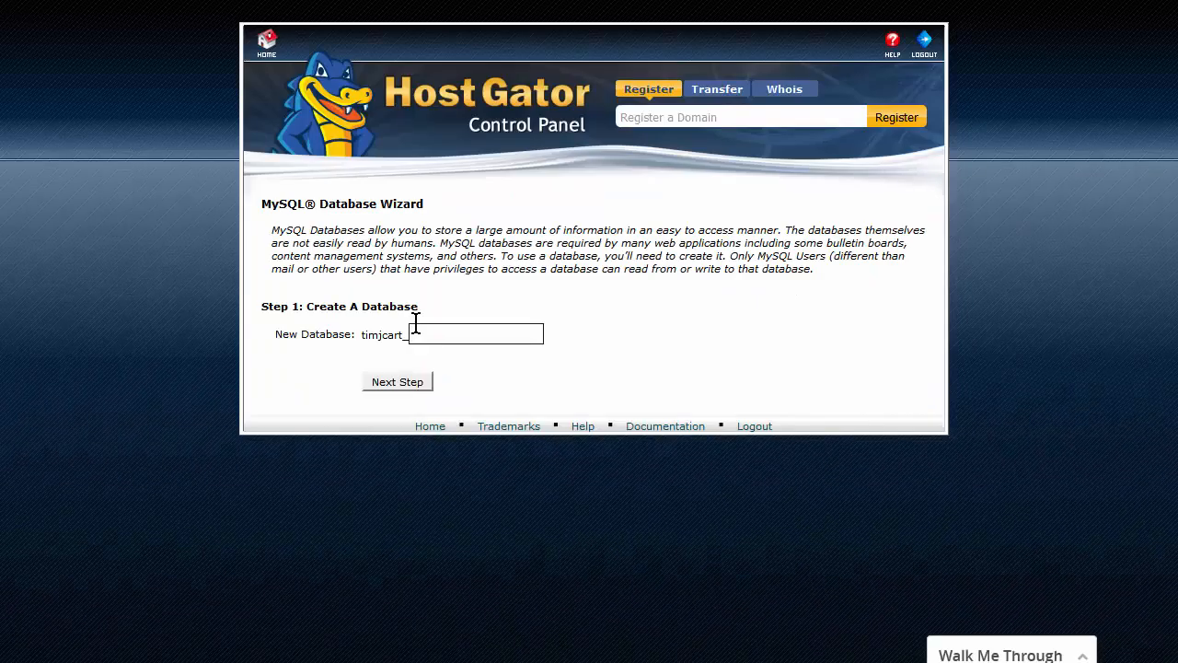
text(dr)
click(405, 385)
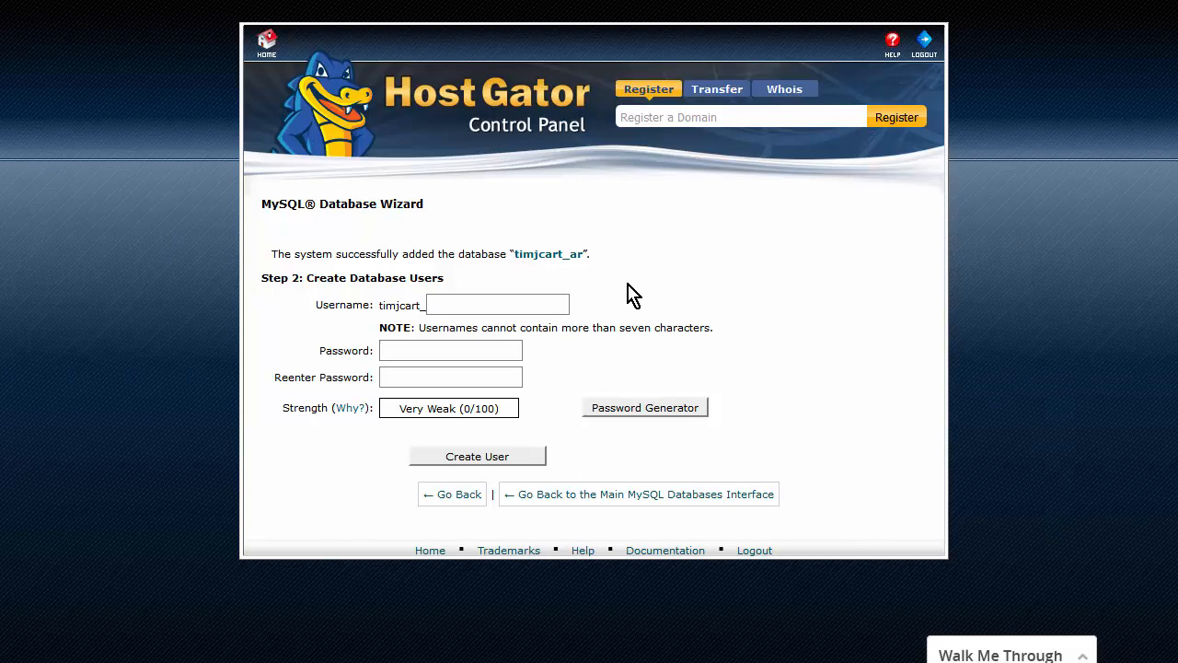
- Enter database user ar with a generated Very Strong password, pasting a copy into Notepad
text(ar)
key(Tab)
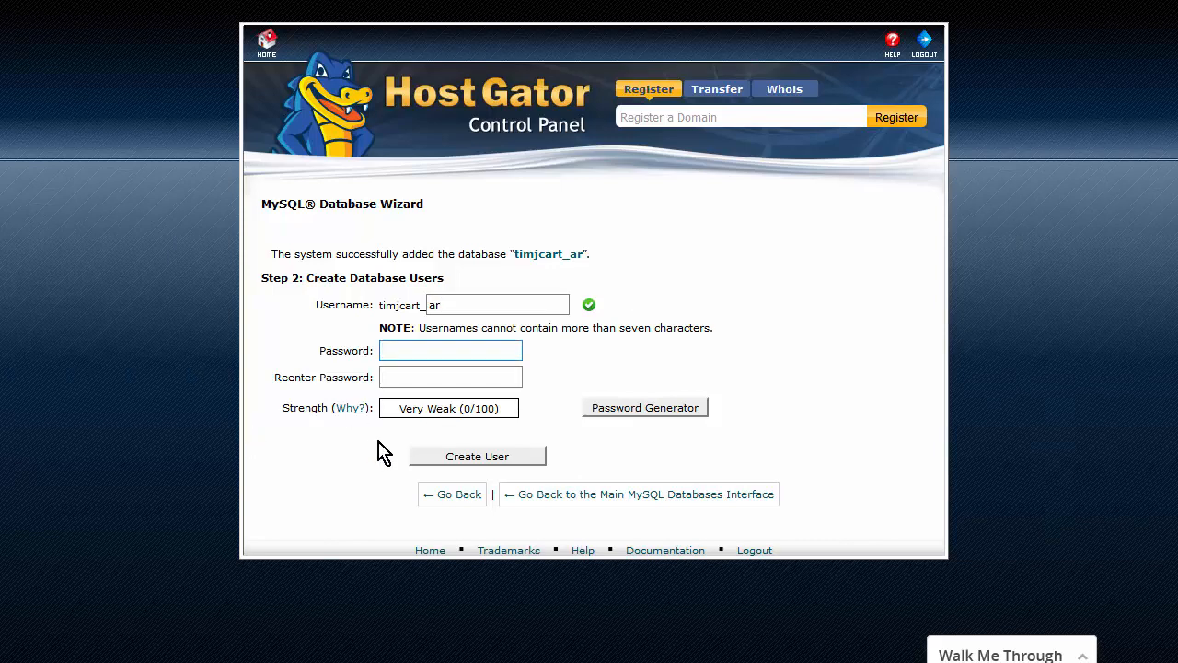
click(643, 411)
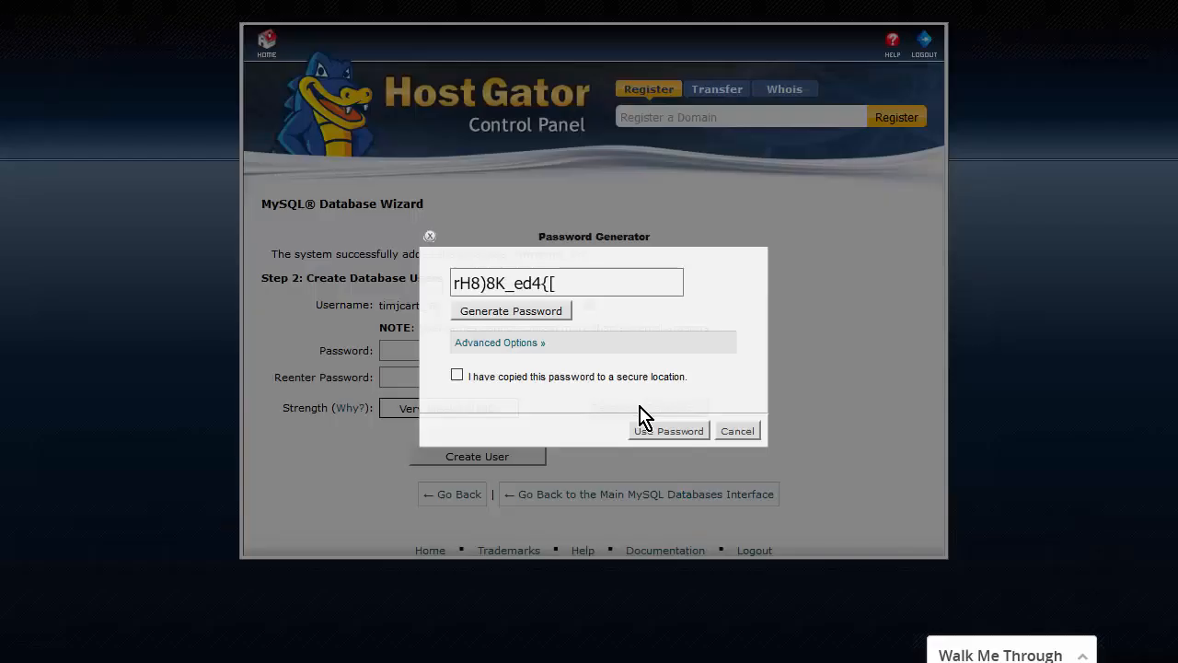
drag(581, 289, 364, 287)
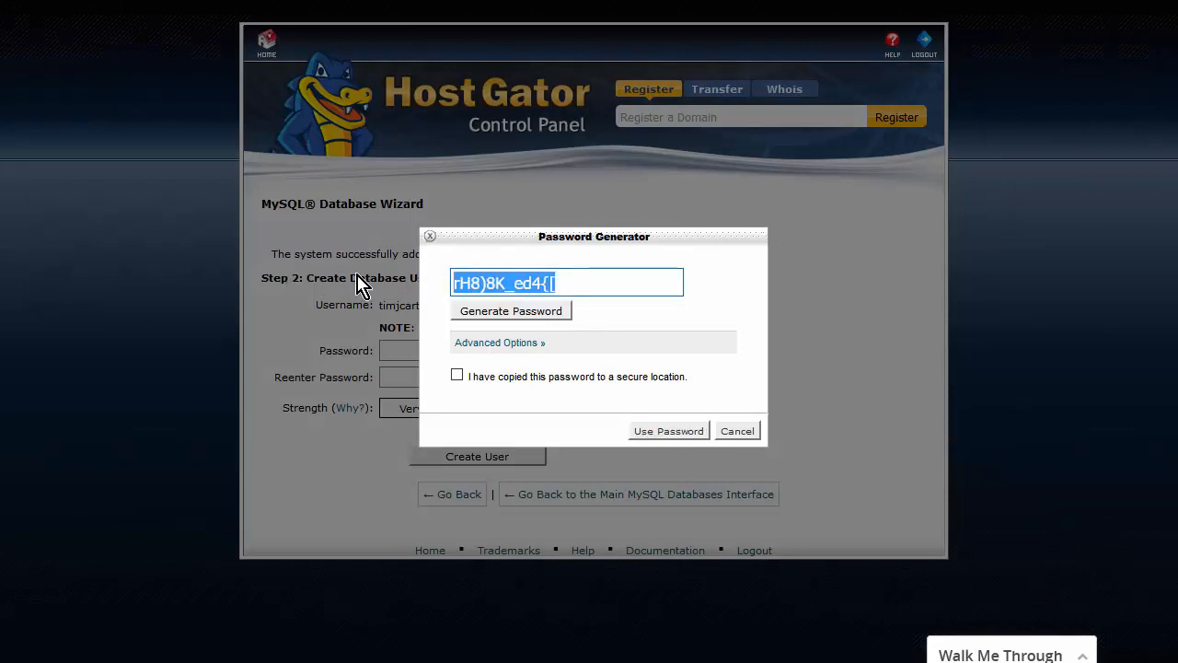
right_click(509, 283)
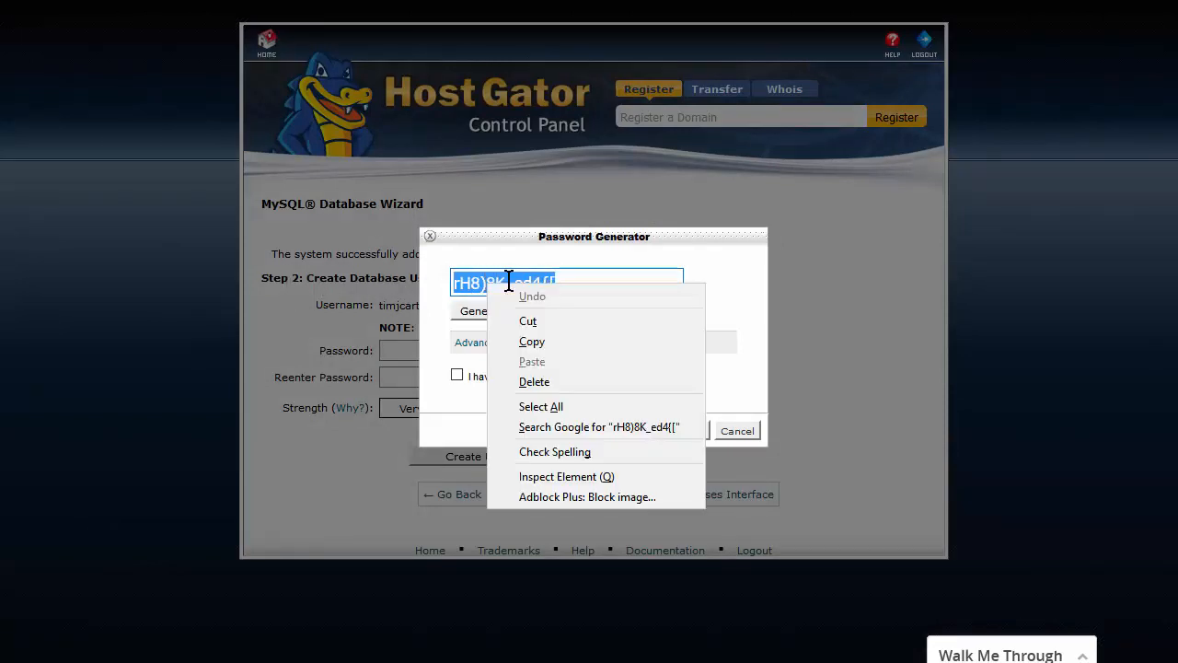
click(552, 344)
click(458, 375)
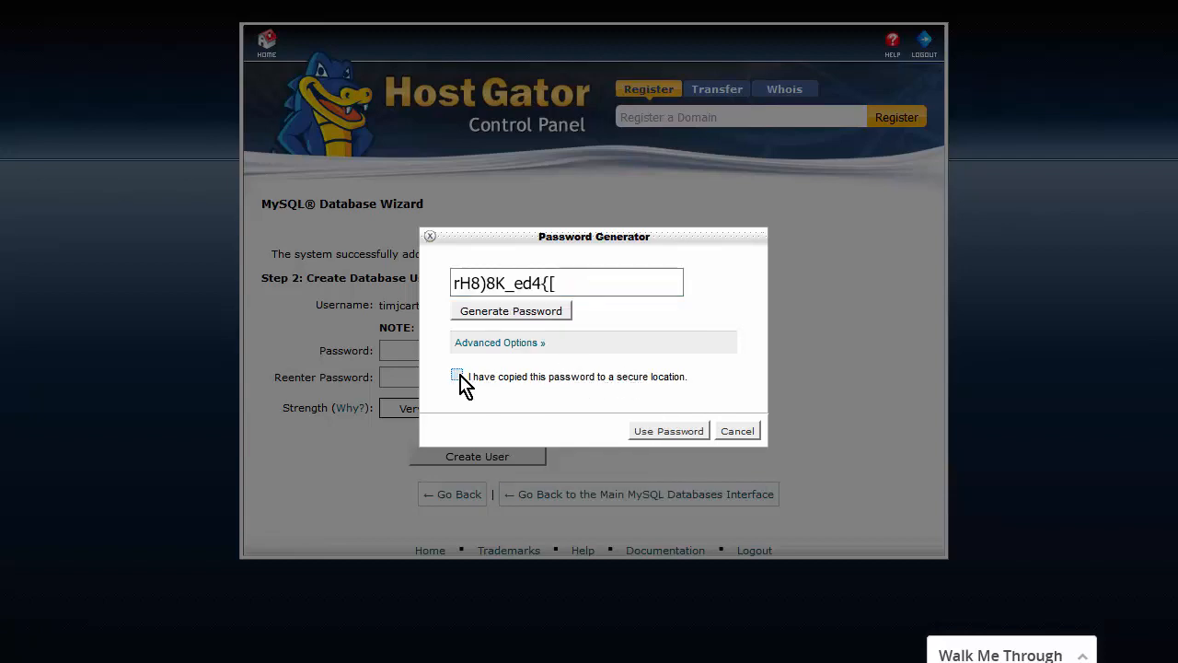
click(678, 432)
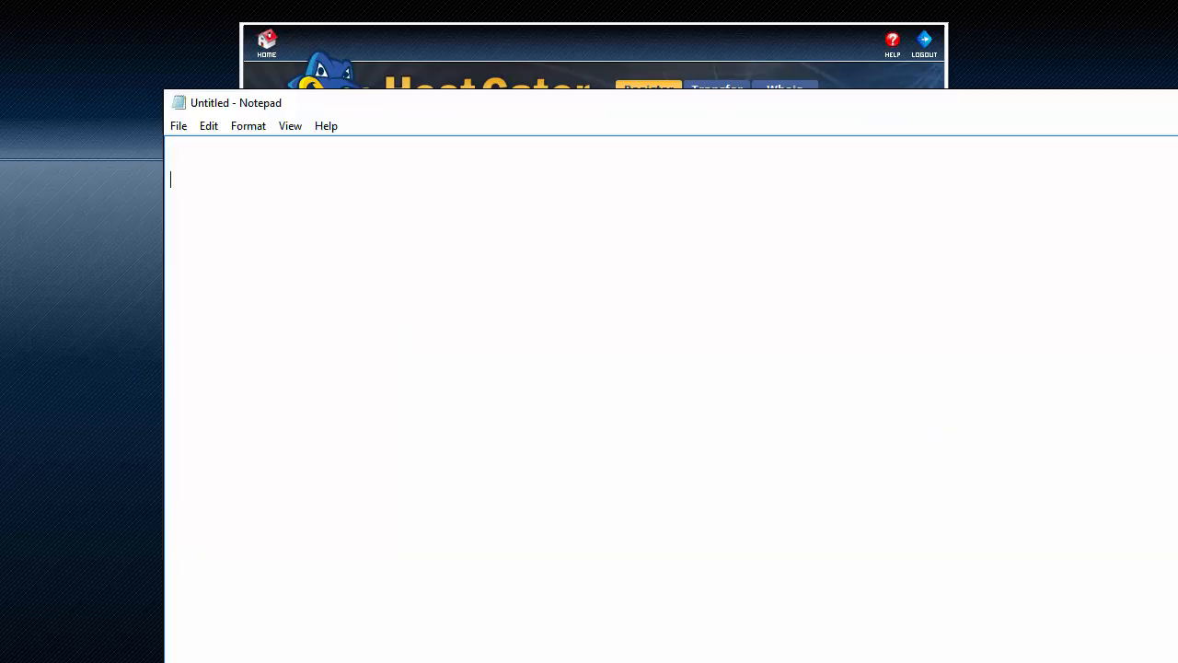
key(ctrl+v)
click(101, 152)
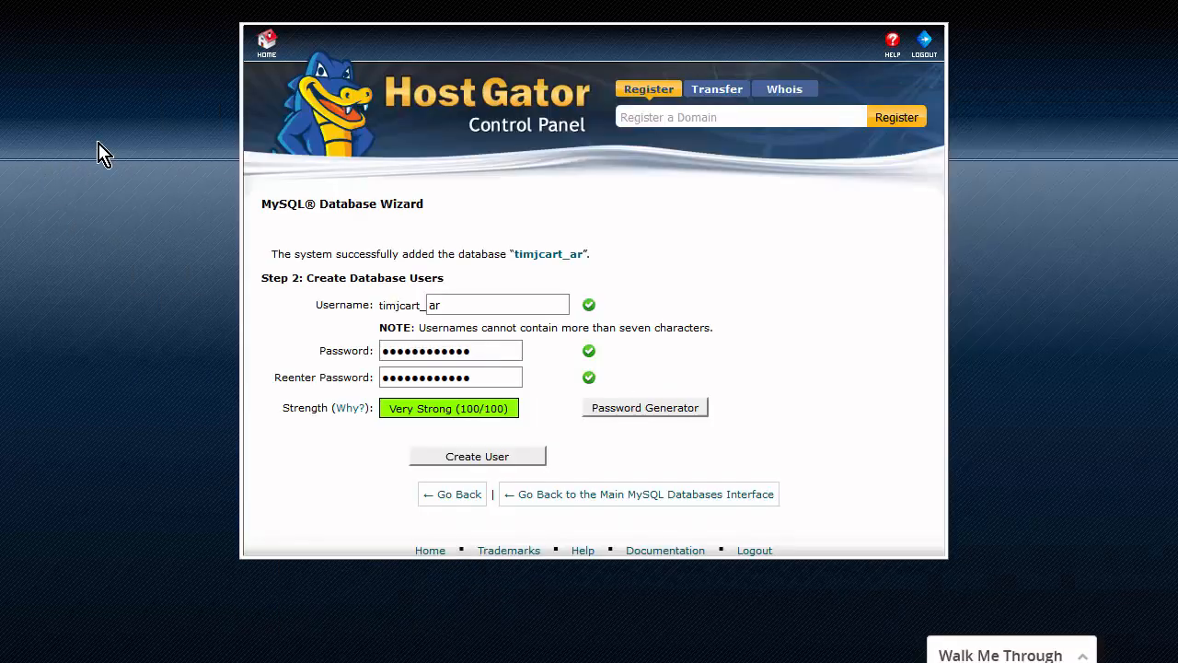
- Create user ar and grant it ALL PRIVILEGES on the timjcart_ar database
click(501, 458)
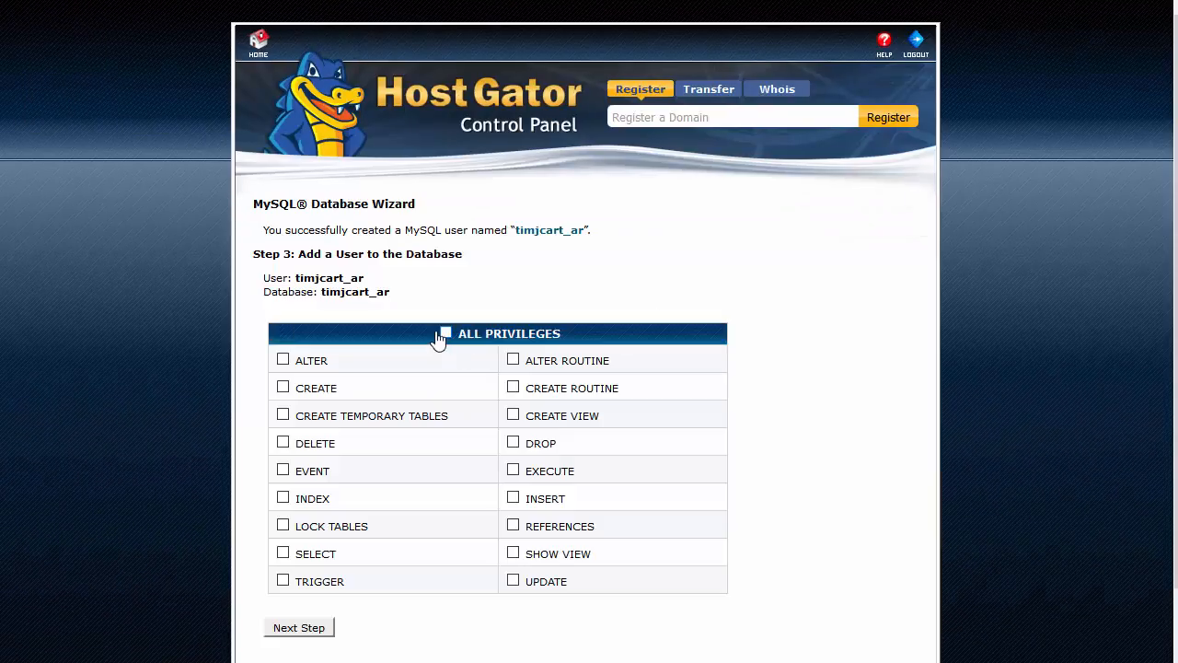
click(447, 334)
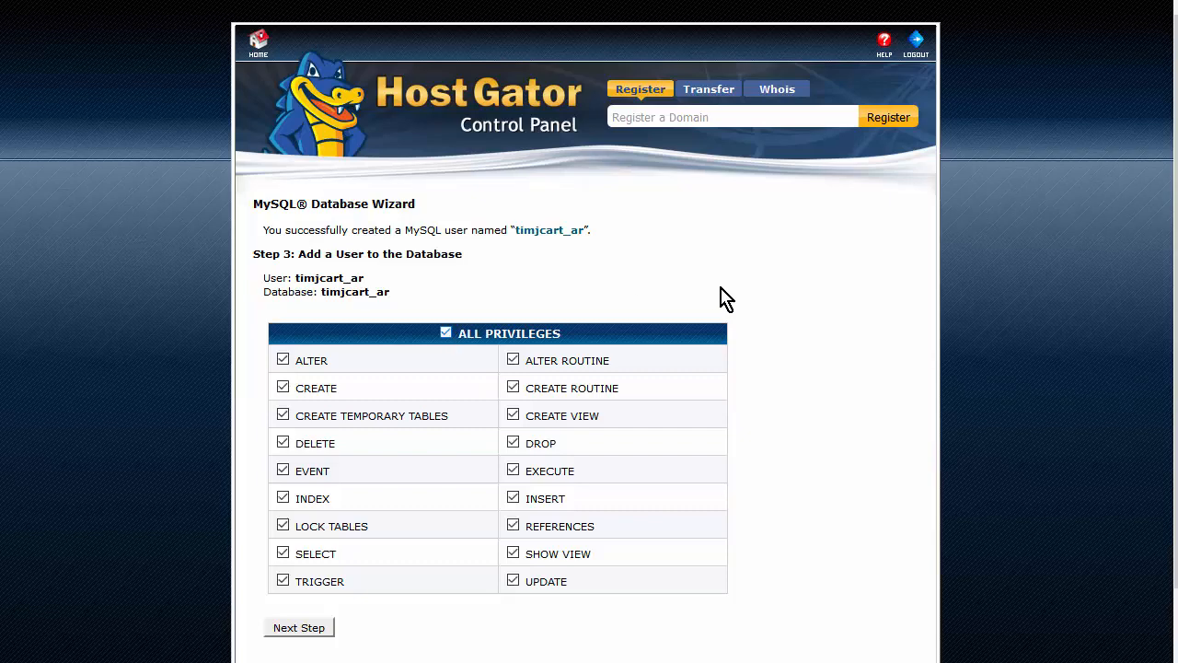
scroll(718, 304, down, 2)
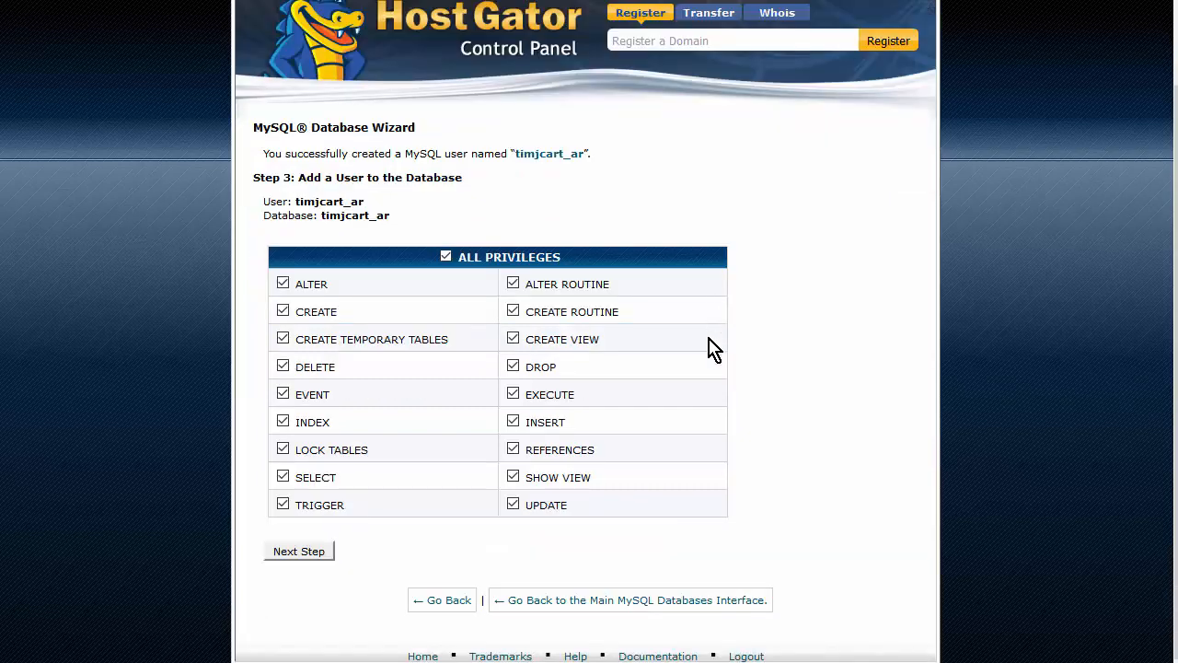
click(296, 556)
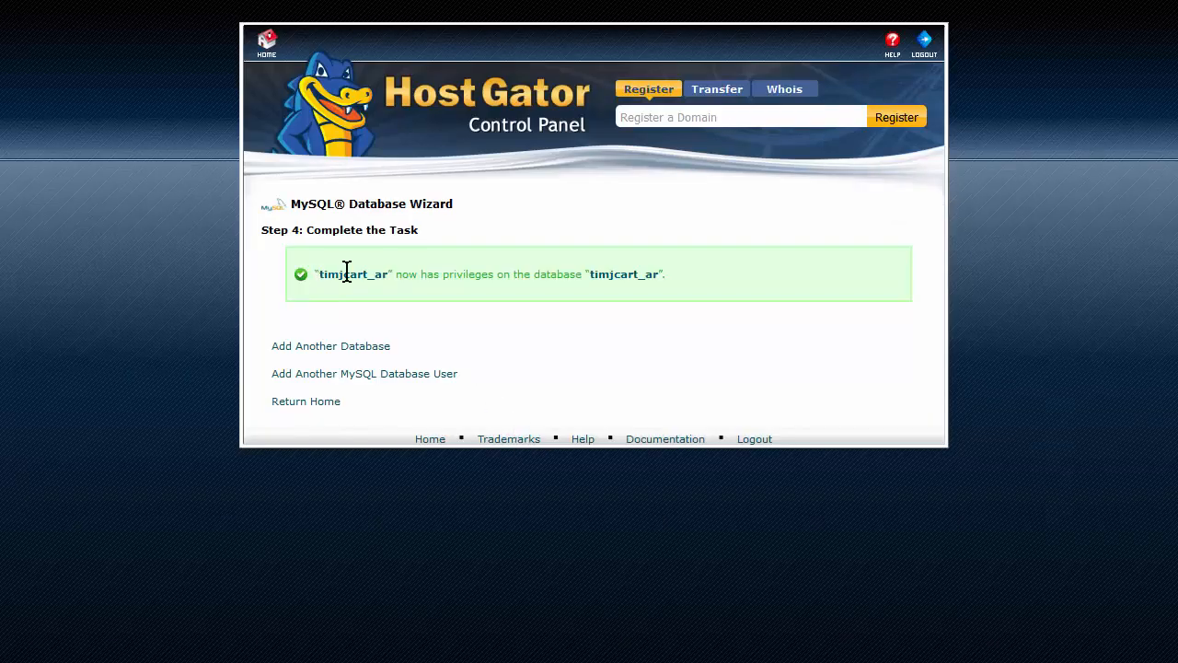
- Copy the timjcart_ar privileges confirmation message and paste it into the Notepad notes
drag(315, 274, 681, 289)
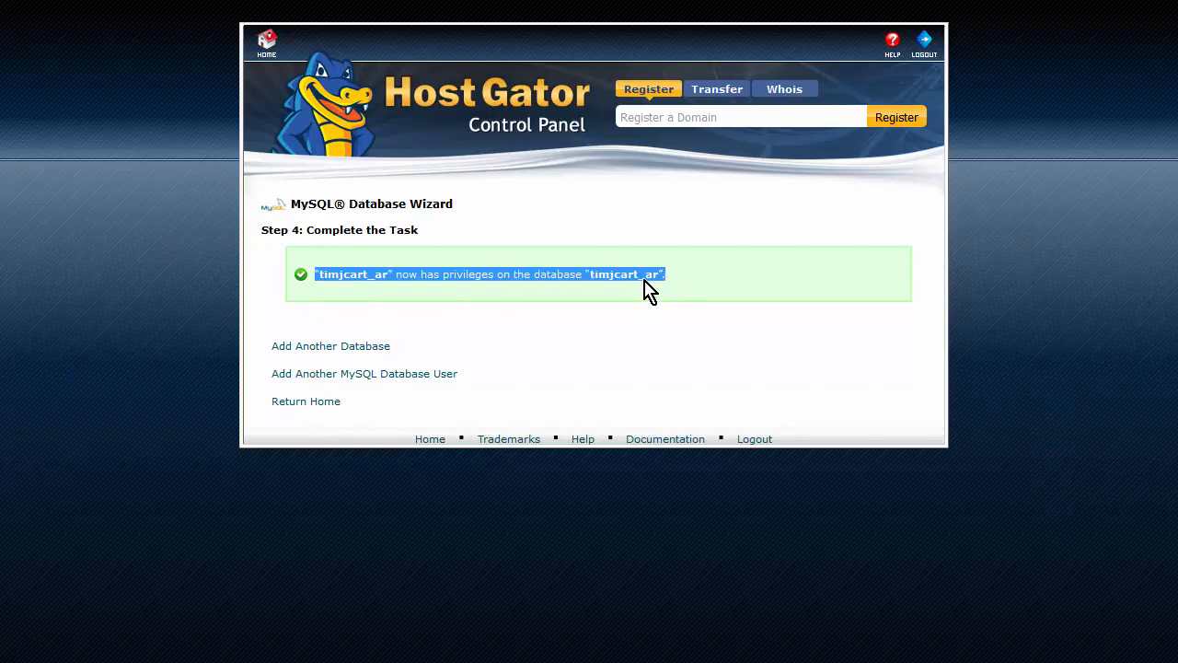
right_click(640, 280)
click(698, 296)
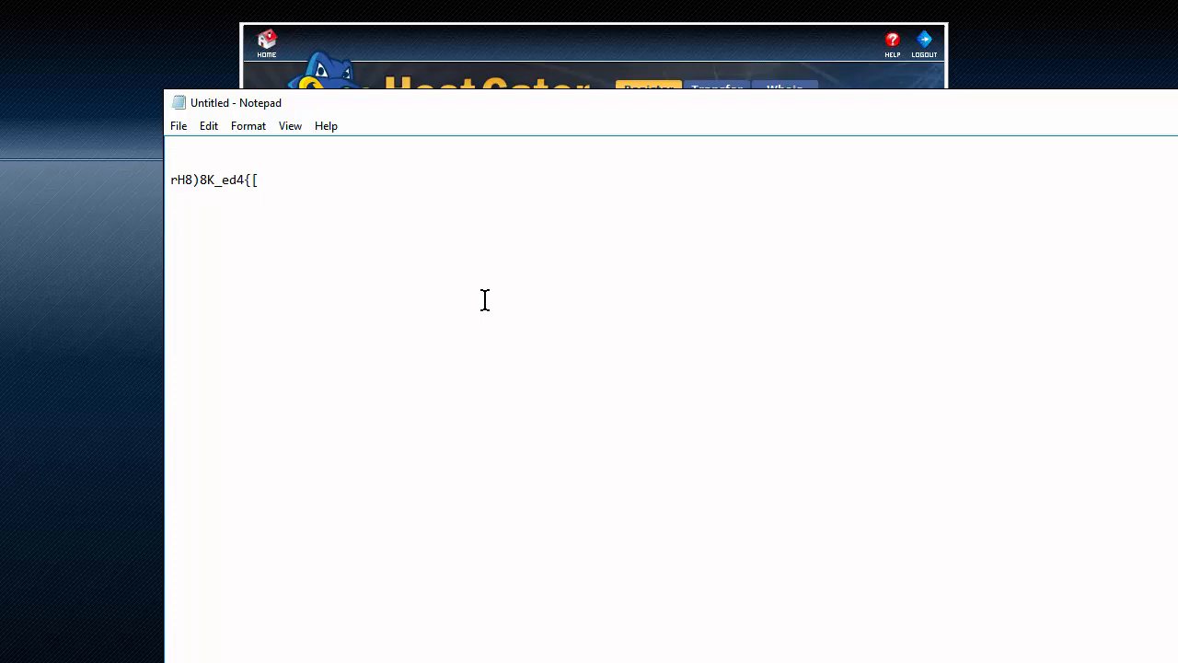
key(ctrl+v)
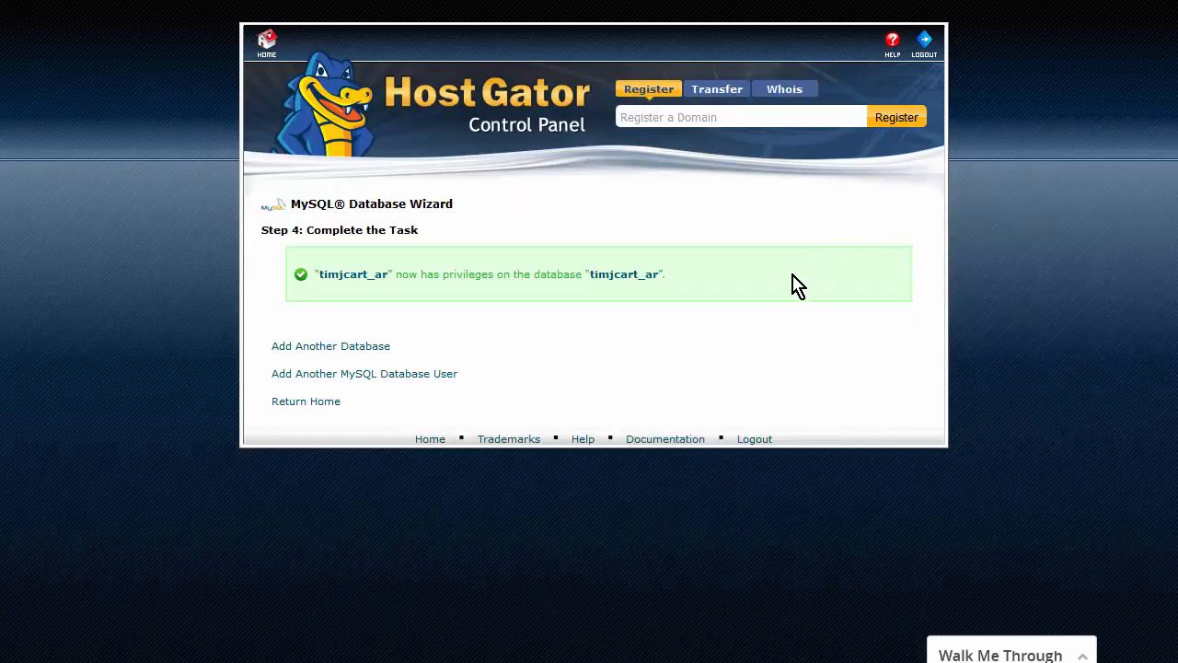
- Return to the cPanel home page and launch phpMyAdmin from the Databases section
click(266, 53)
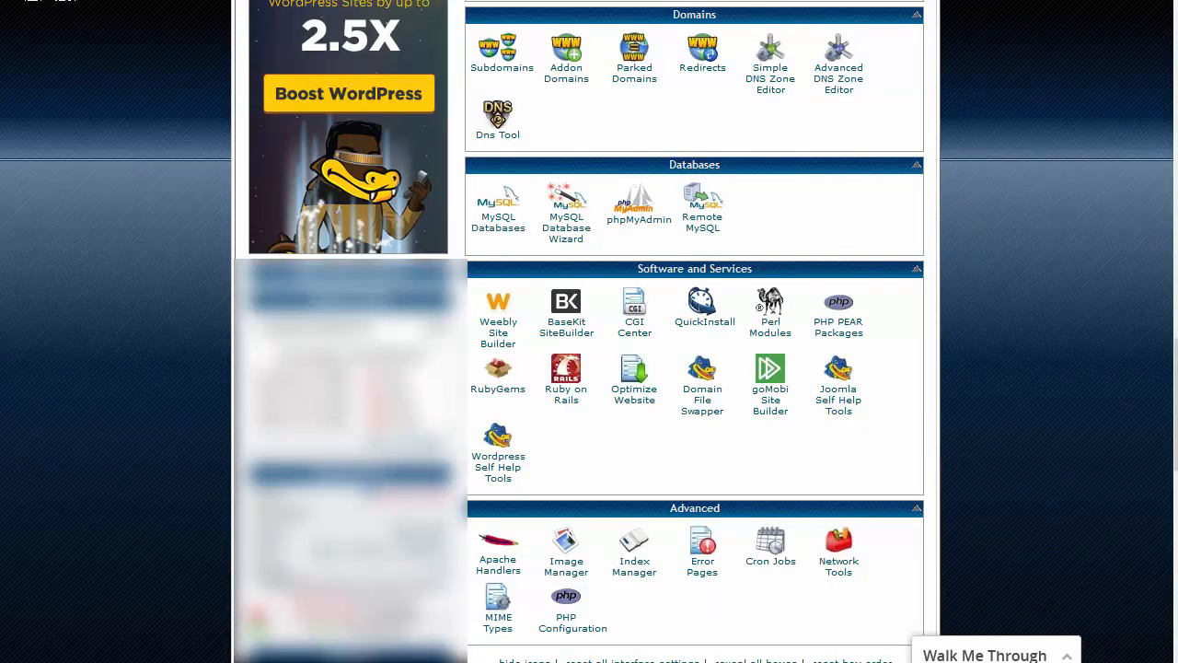
click(630, 218)
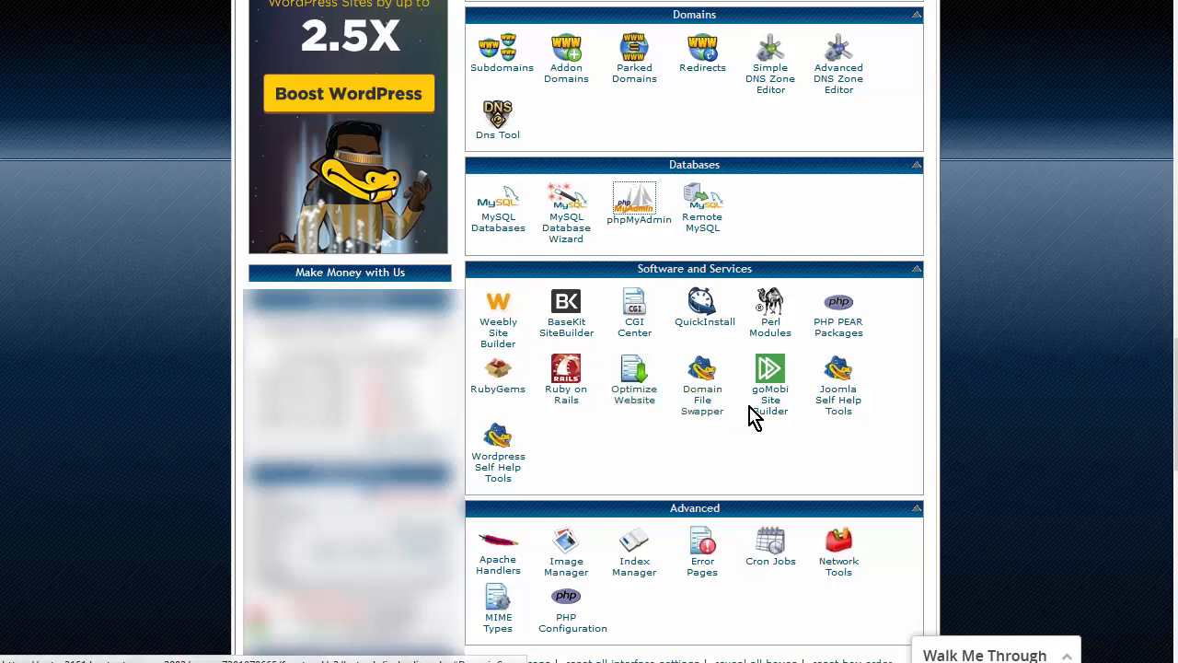
- In FileZilla, browse the local pane into Downloads\wordpress-4.4.1\wordpress
key(alt+Tab)
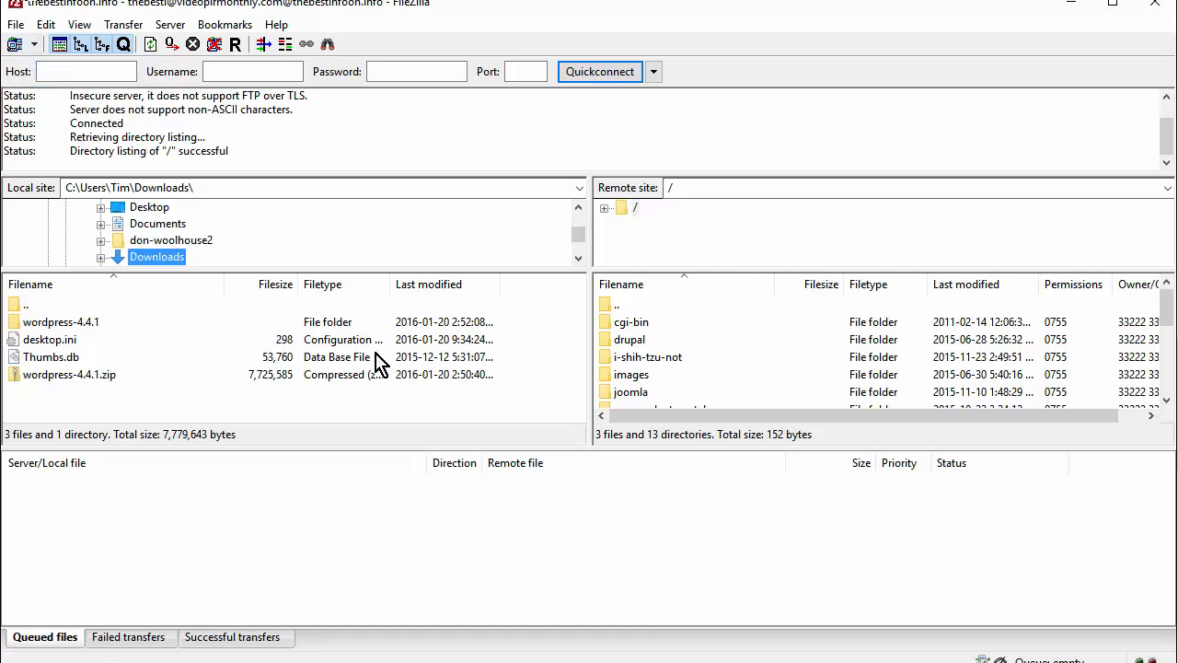
double_click(89, 324)
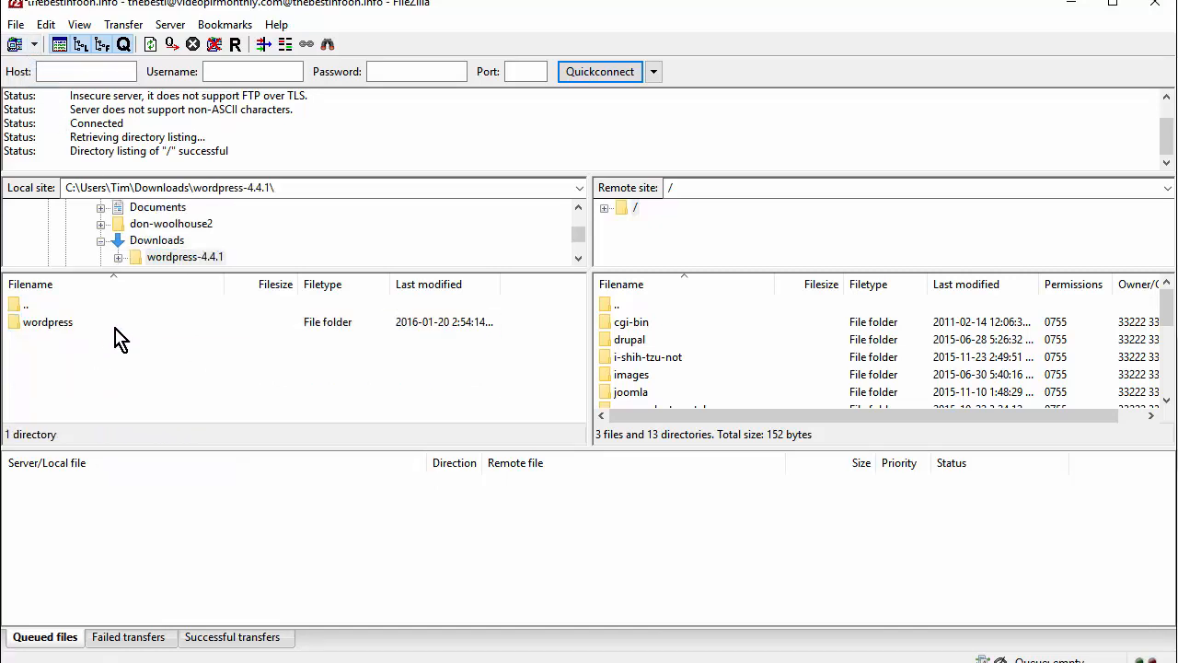
double_click(72, 324)
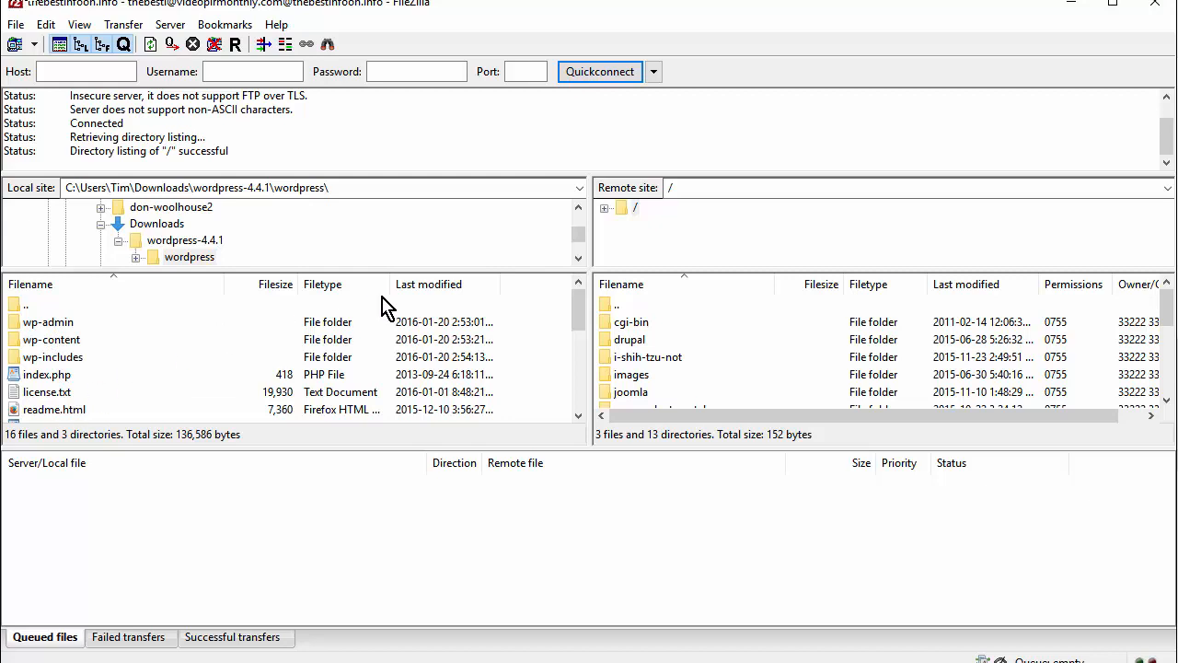
- Begin creating a new directory at the server's root folder
click(637, 308)
right_click(642, 315)
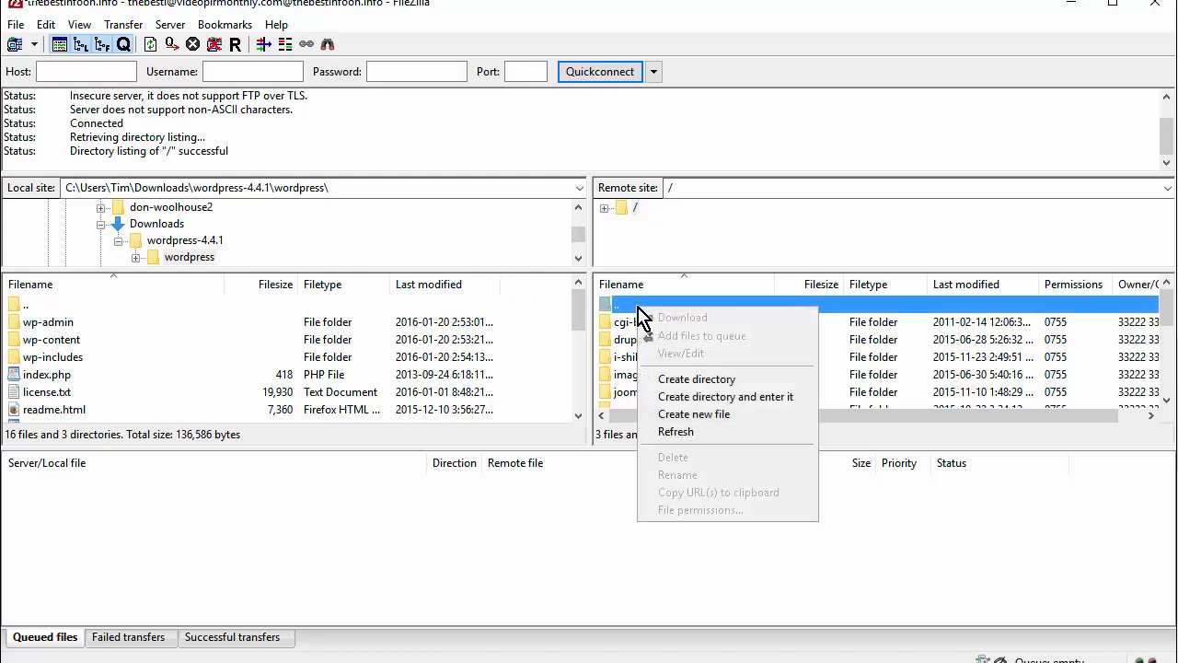
click(718, 378)
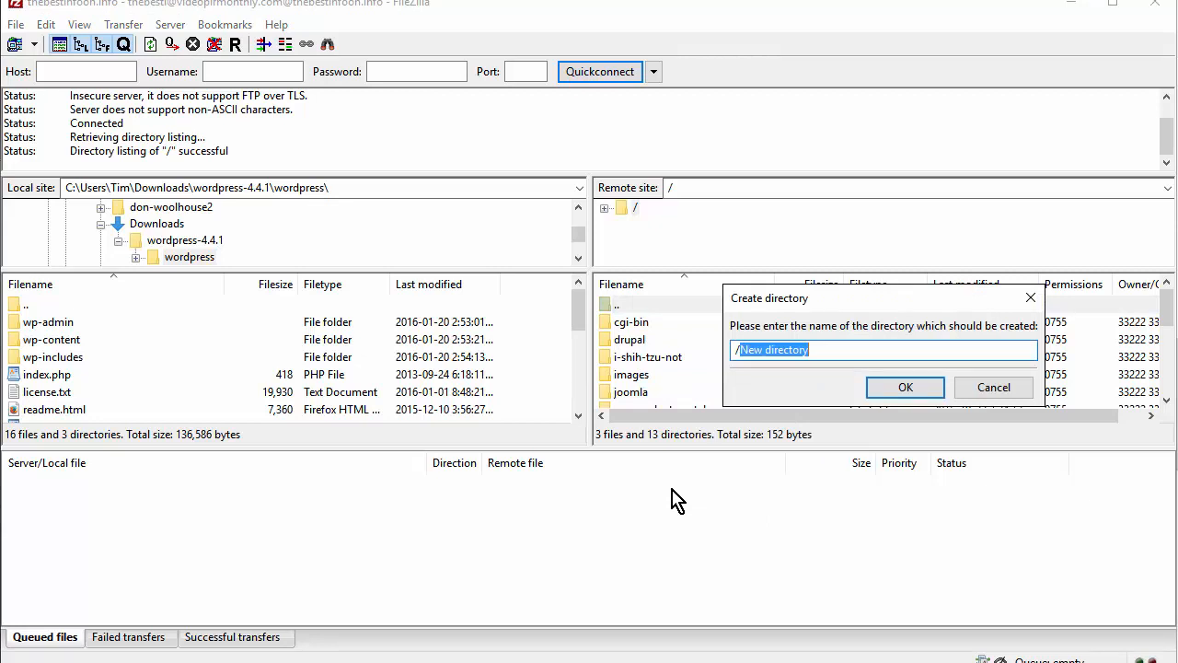
- Create the remote folder ar and open it
text(ar)
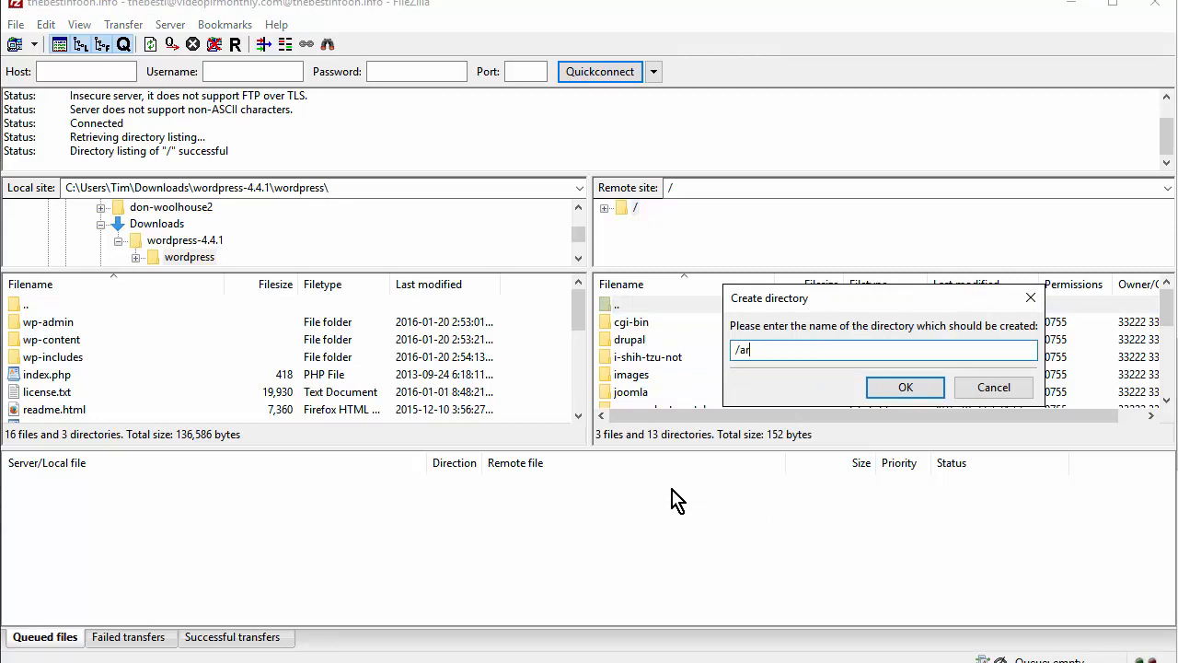
key(Return)
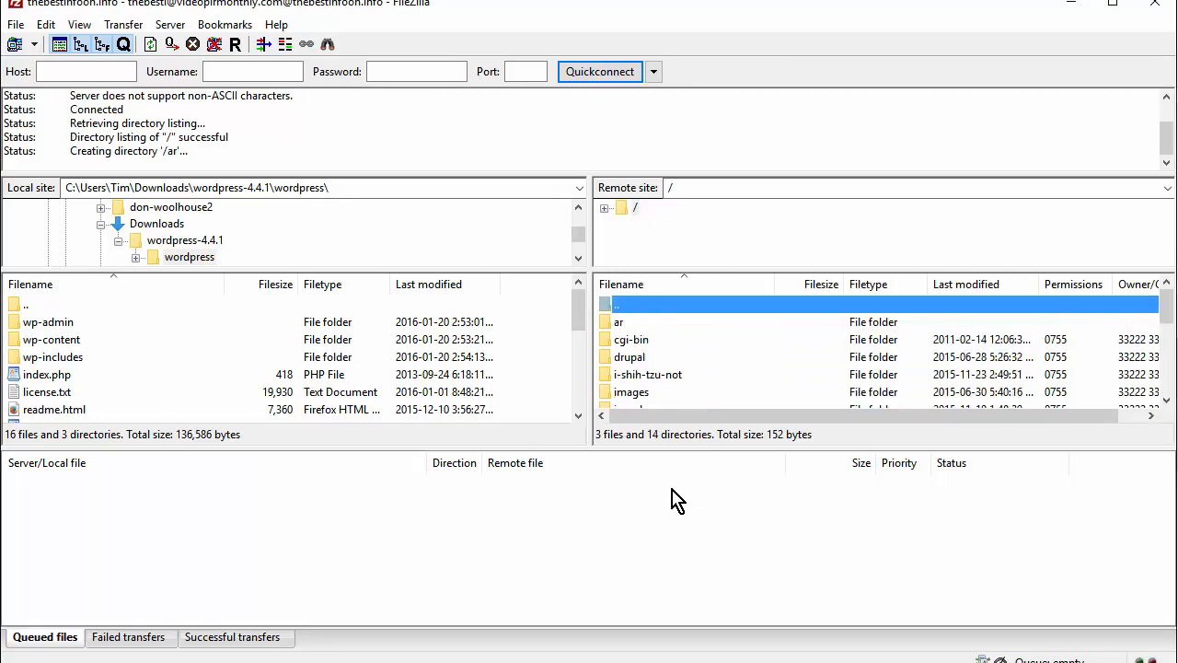
double_click(622, 324)
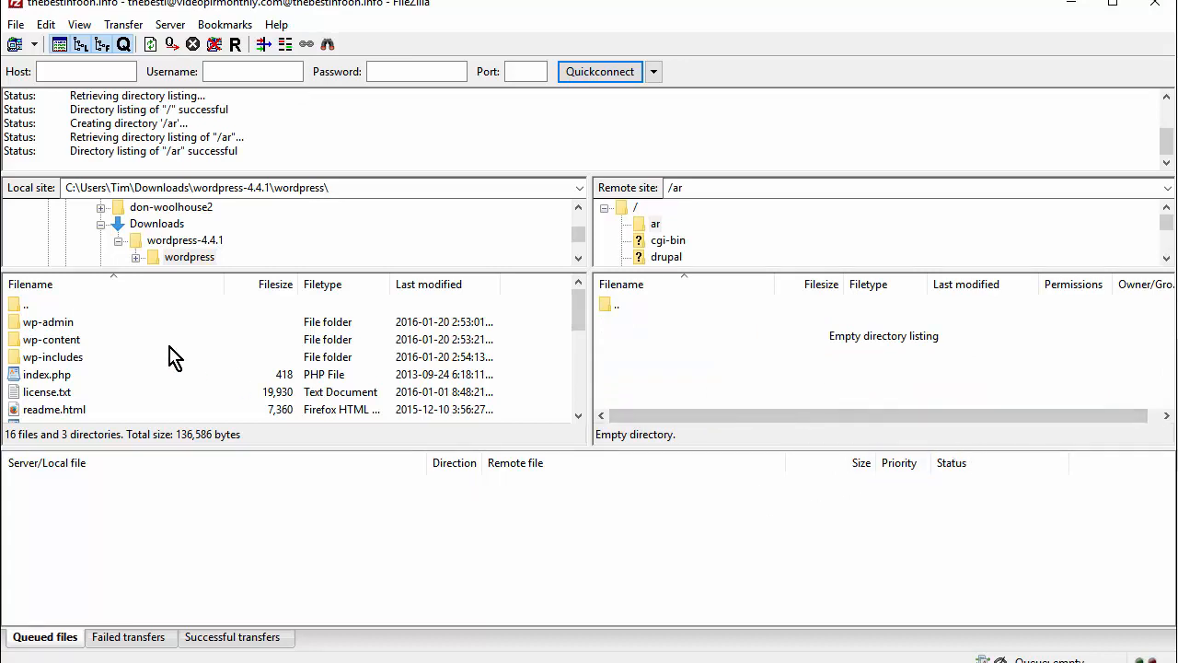
- Upload all local WordPress files into /ar, then go to the browser's WordPress installer
click(75, 337)
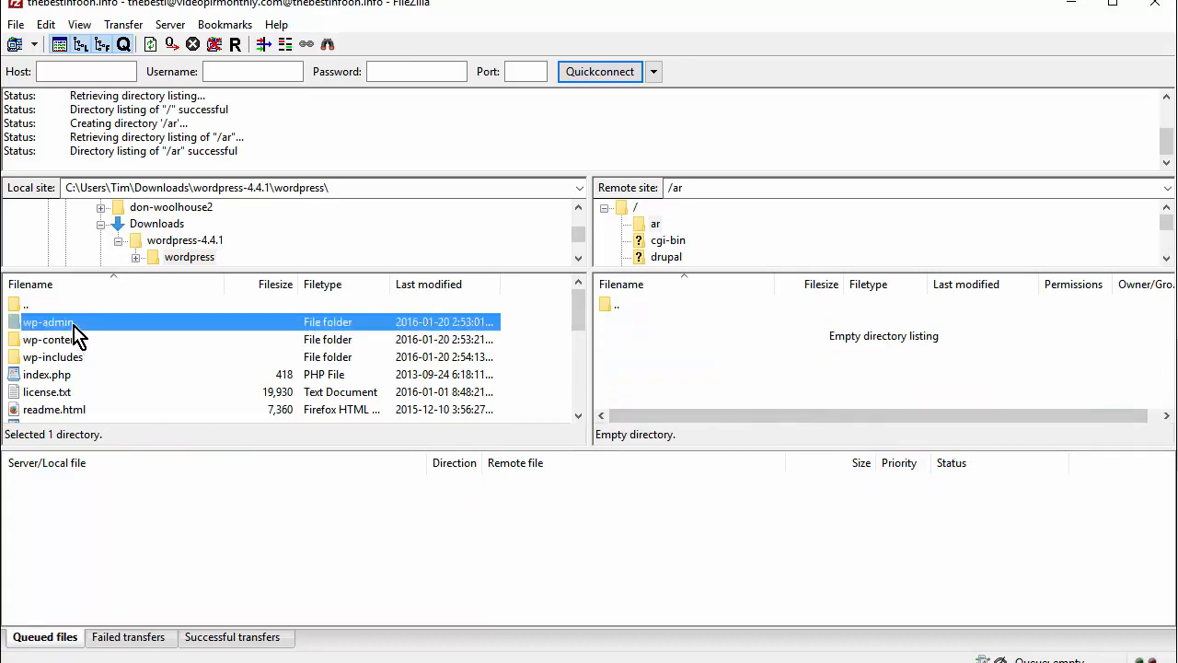
key(ctrl+a)
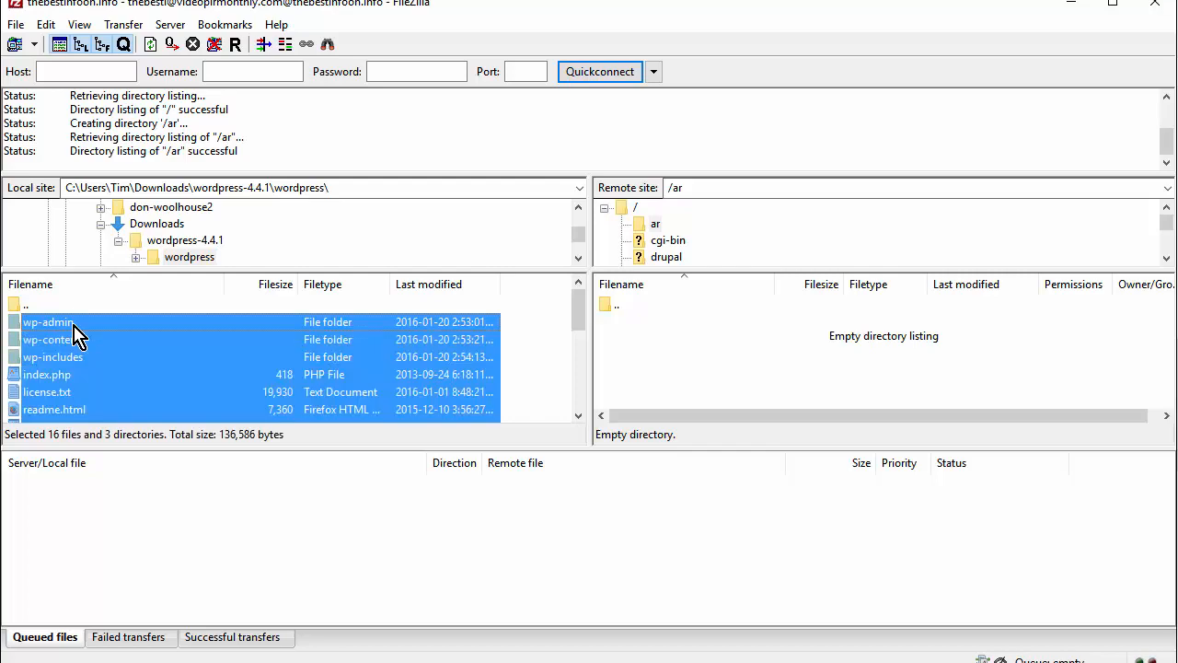
right_click(75, 327)
click(103, 336)
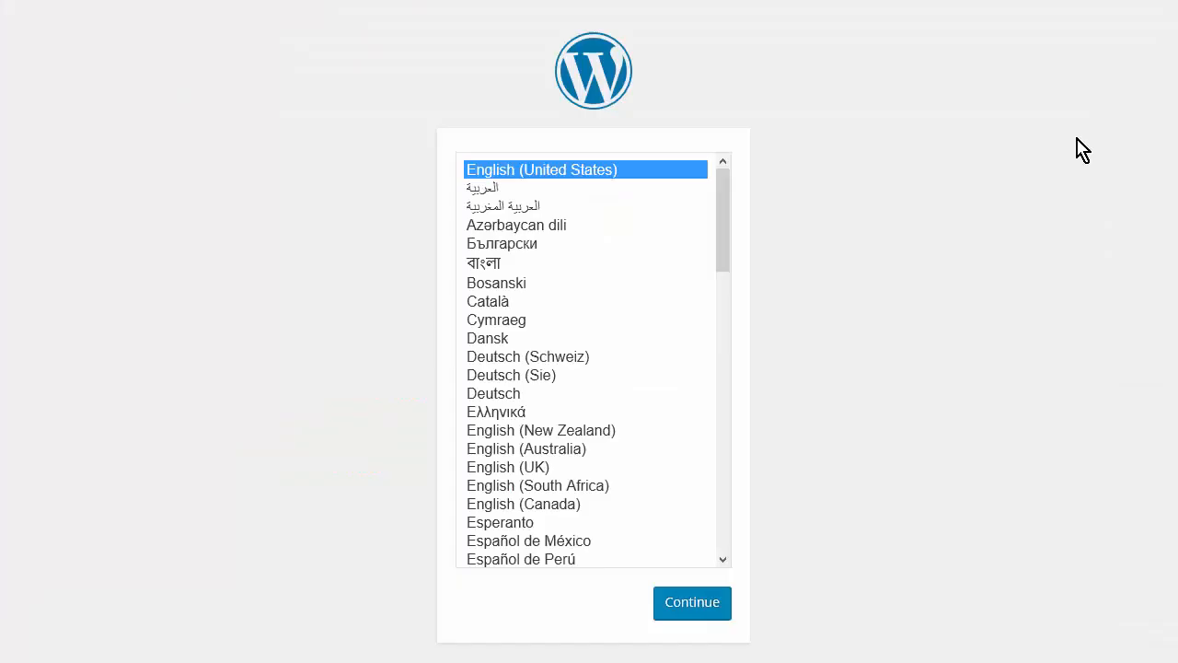
key(Tab)
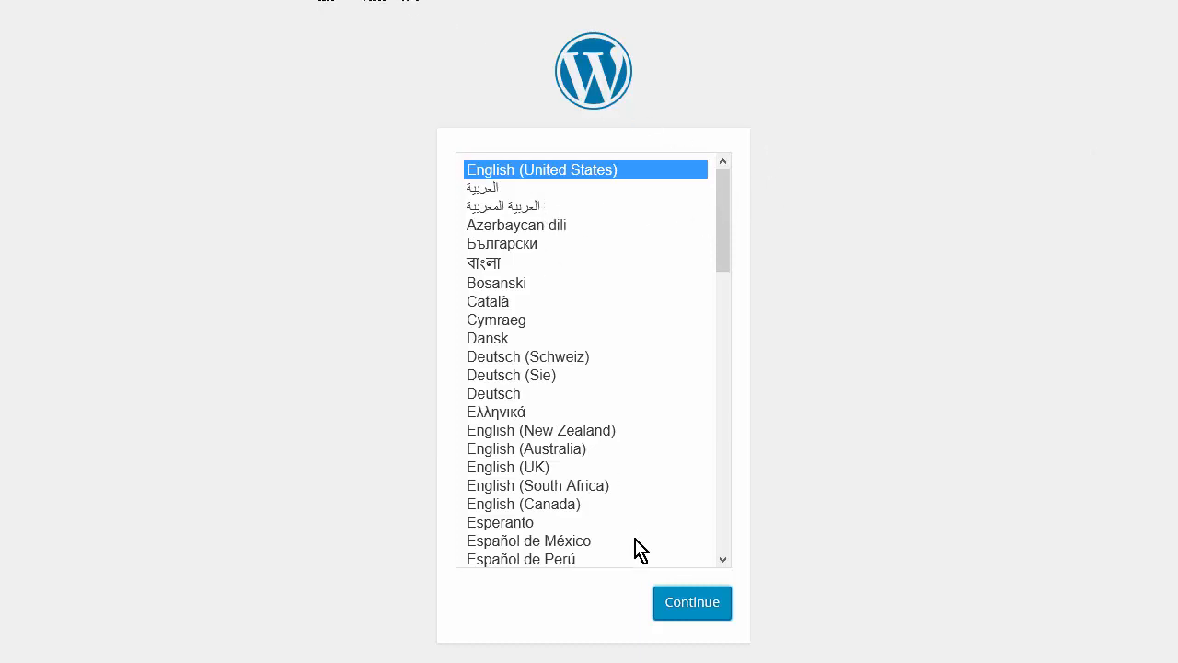
- Keep English (United States) as the installer language and reach the database connection form
click(702, 610)
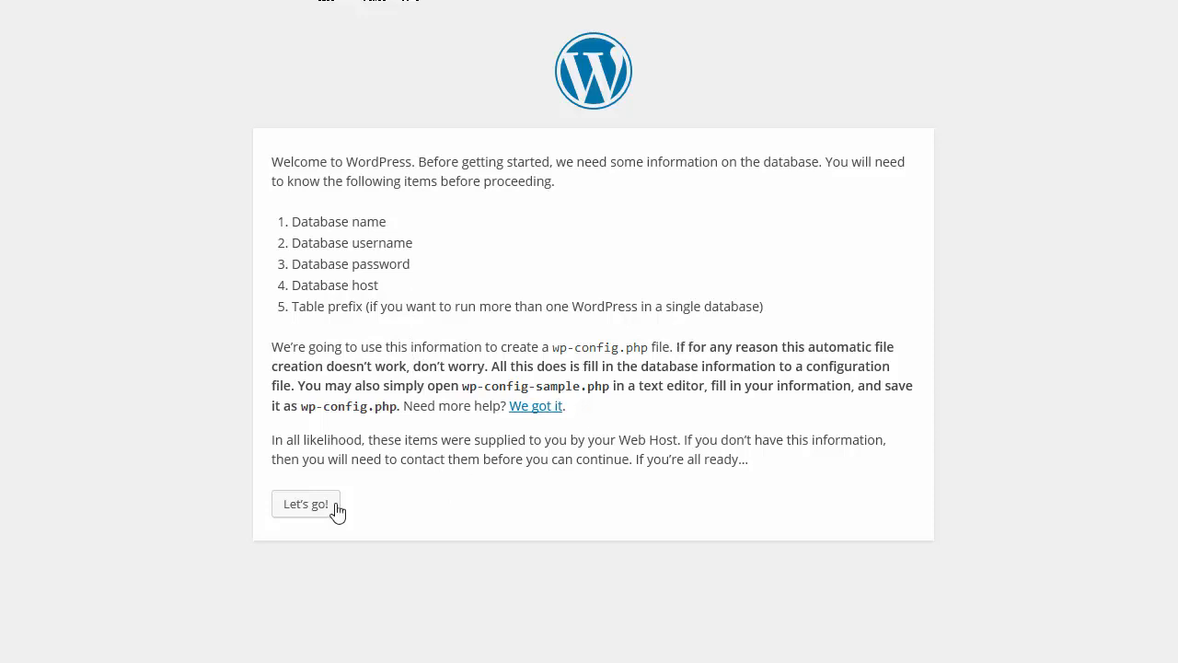
click(307, 508)
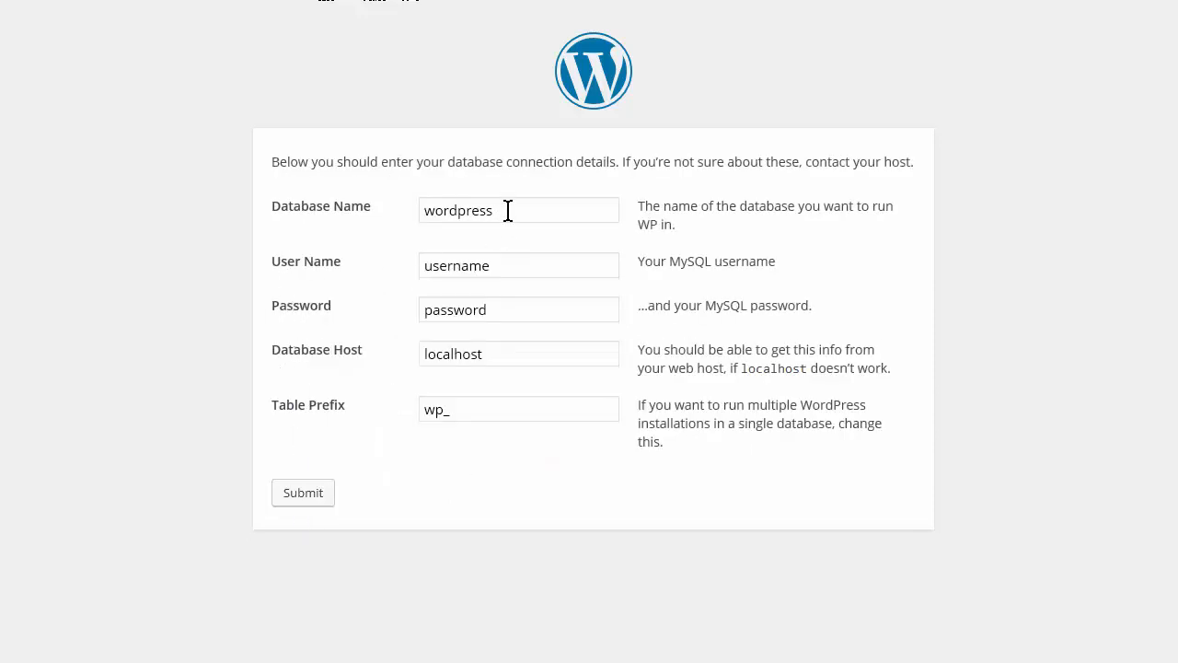
- Fill the Database Name and Username fields with the new database's name and user from the notes
key(alt+Tab)
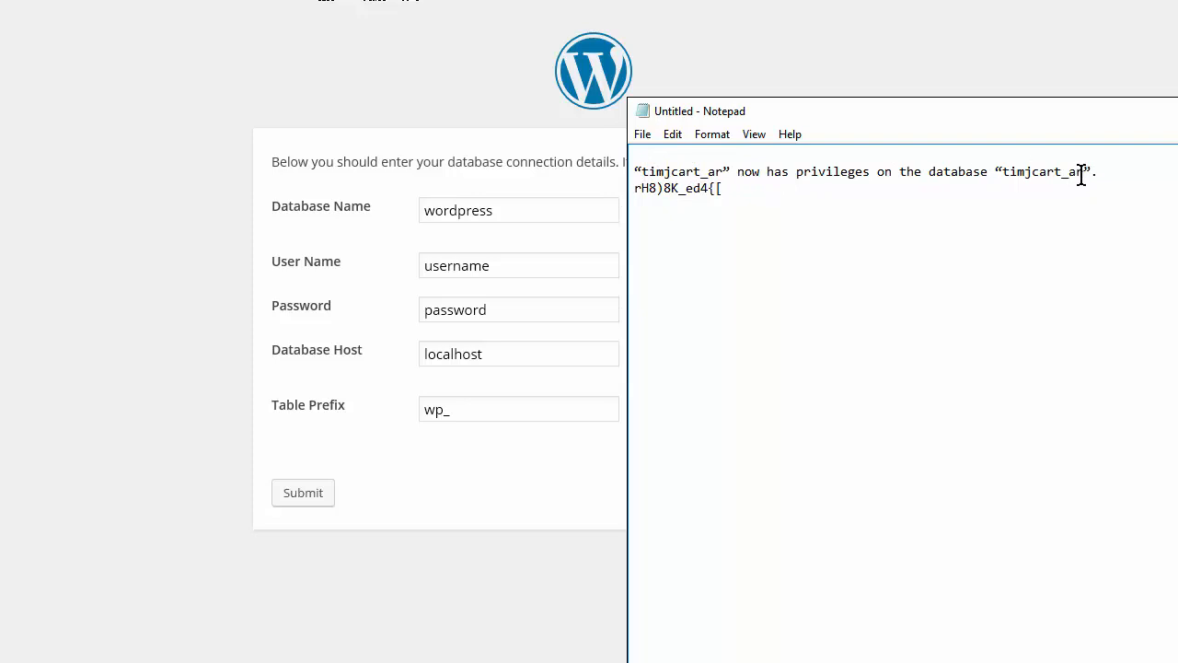
drag(1084, 173, 1002, 173)
right_click(1029, 172)
click(1080, 230)
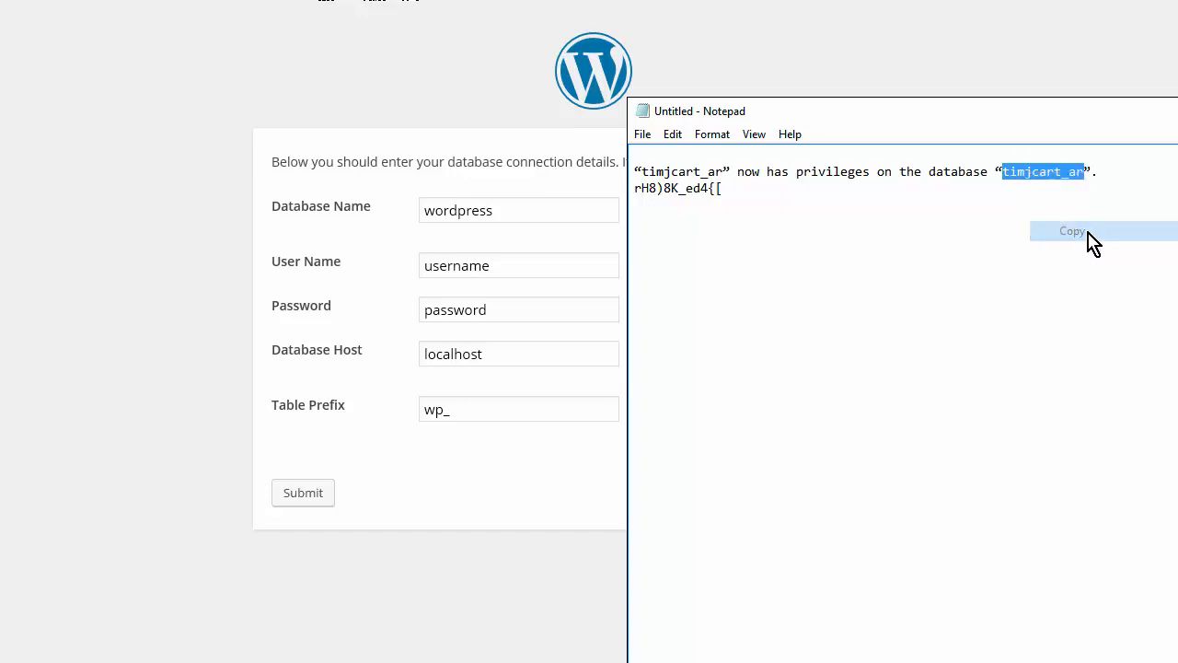
click(87, 218)
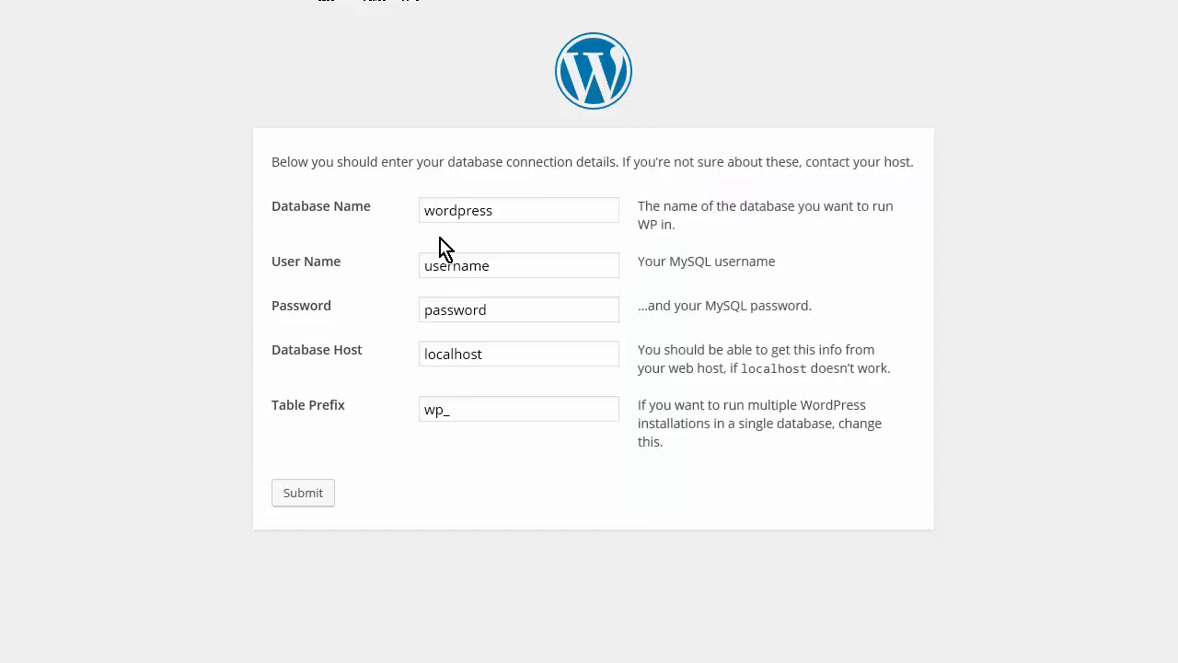
drag(516, 204, 332, 217)
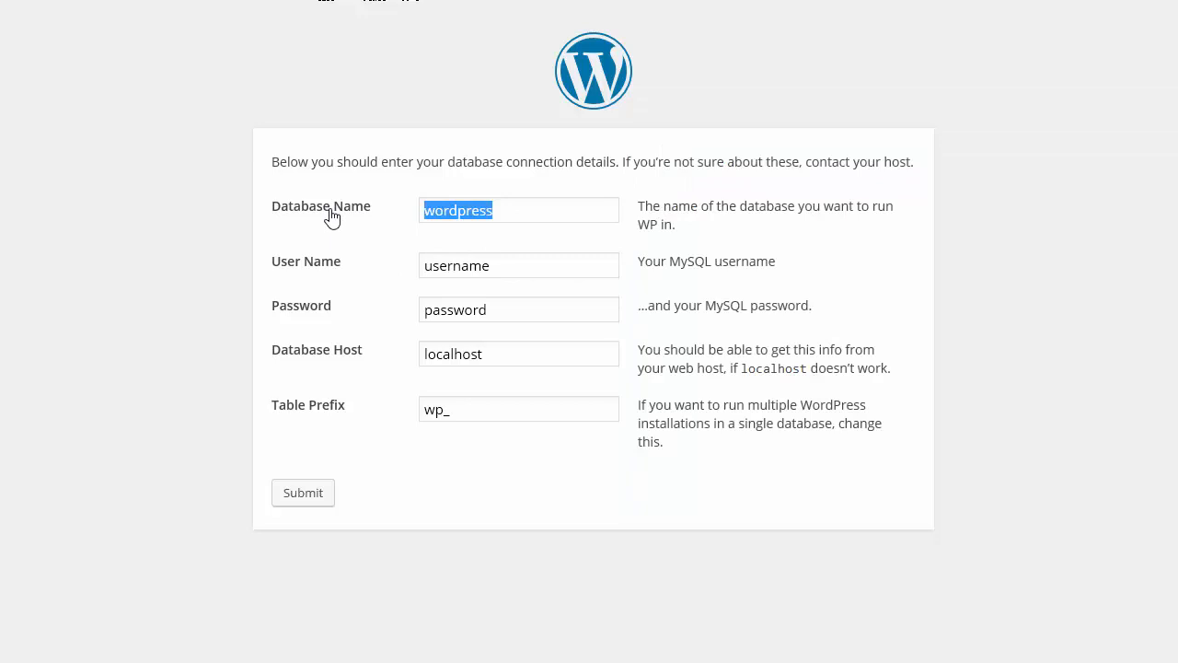
key(ctrl+v)
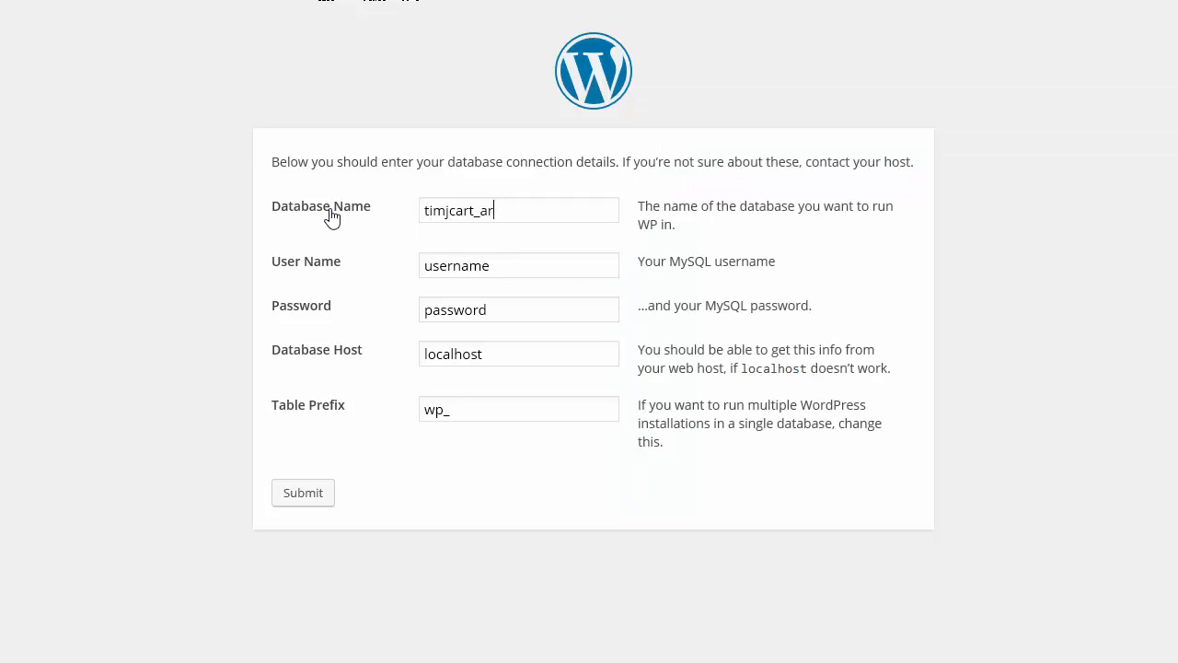
key(Tab)
key(ctrl+v)
key(Tab)
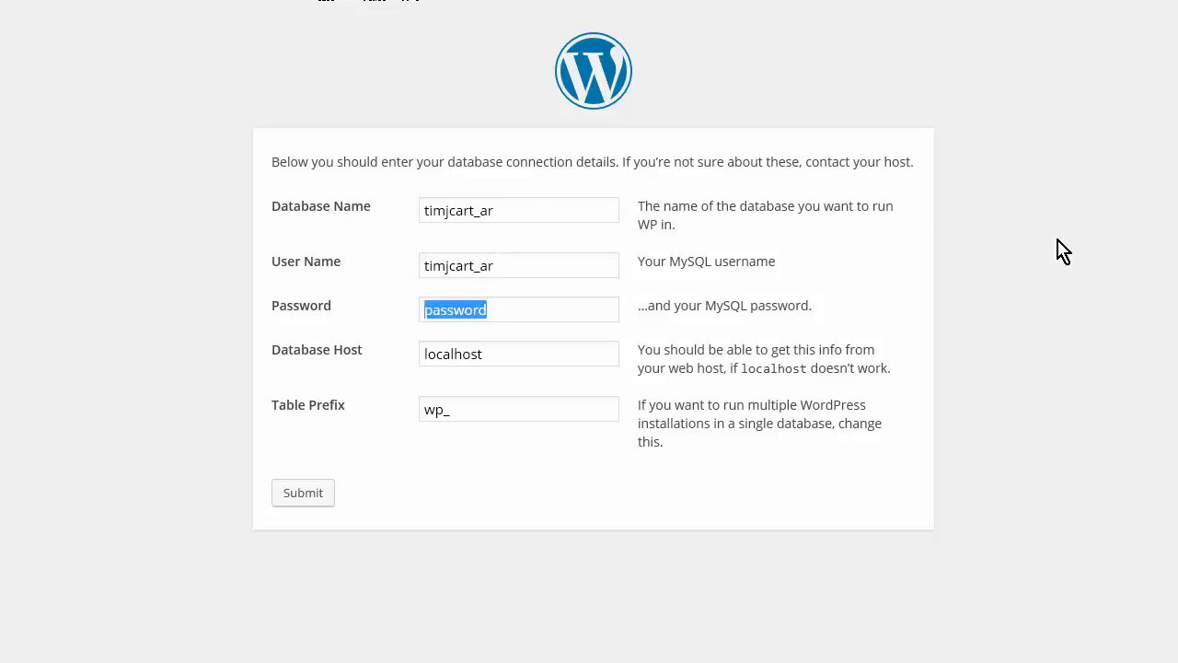
- Paste the database password from the notes into the Password field
key(alt+Tab)
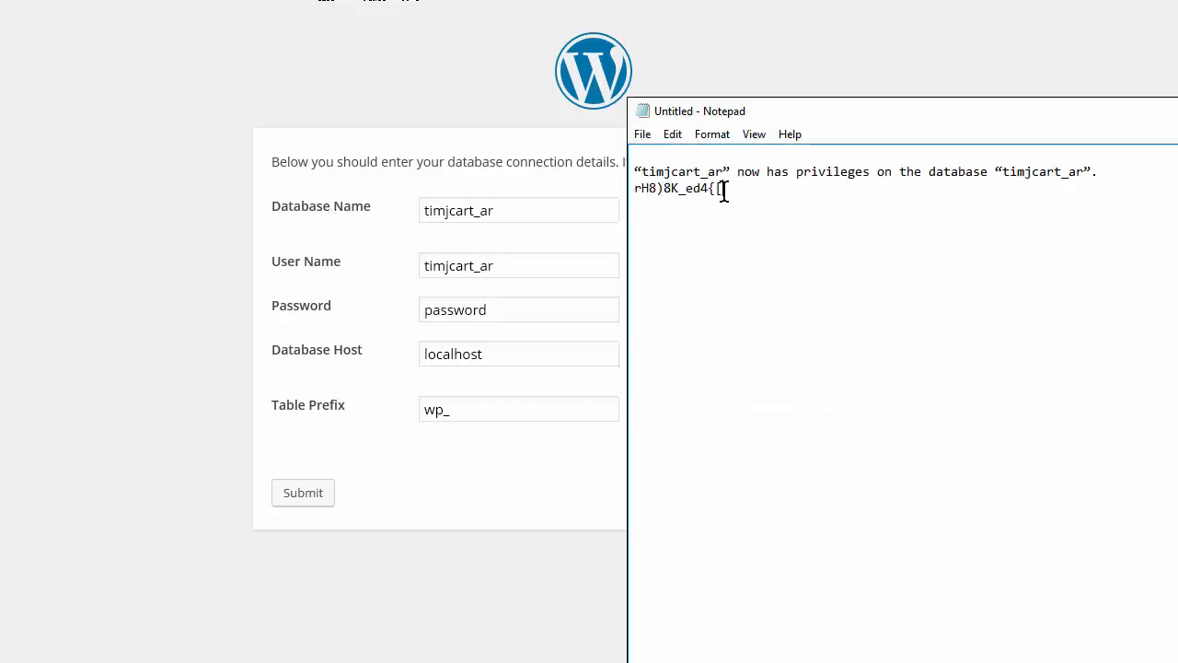
drag(725, 189, 626, 188)
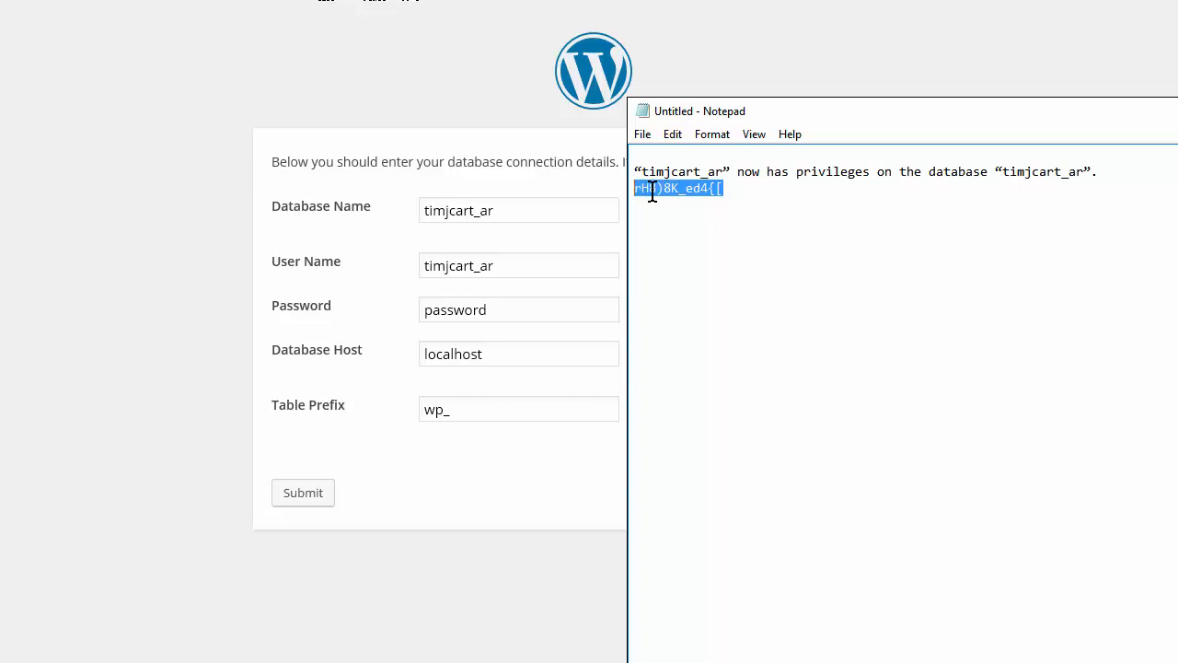
right_click(668, 195)
click(733, 258)
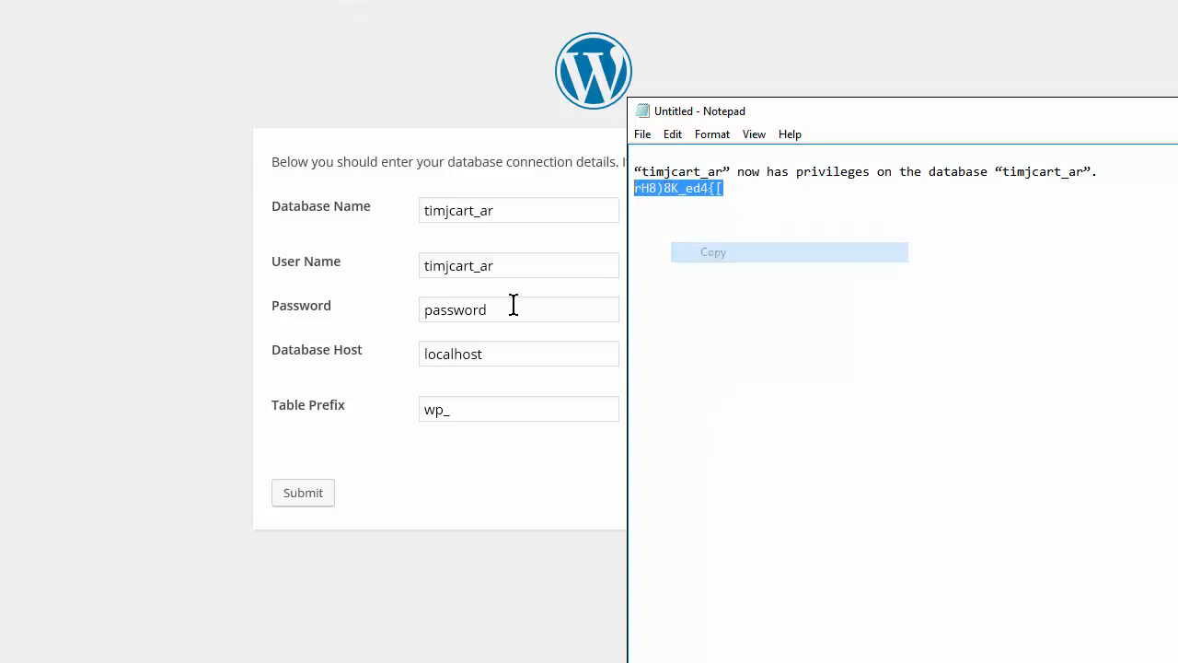
click(490, 310)
drag(497, 310, 272, 301)
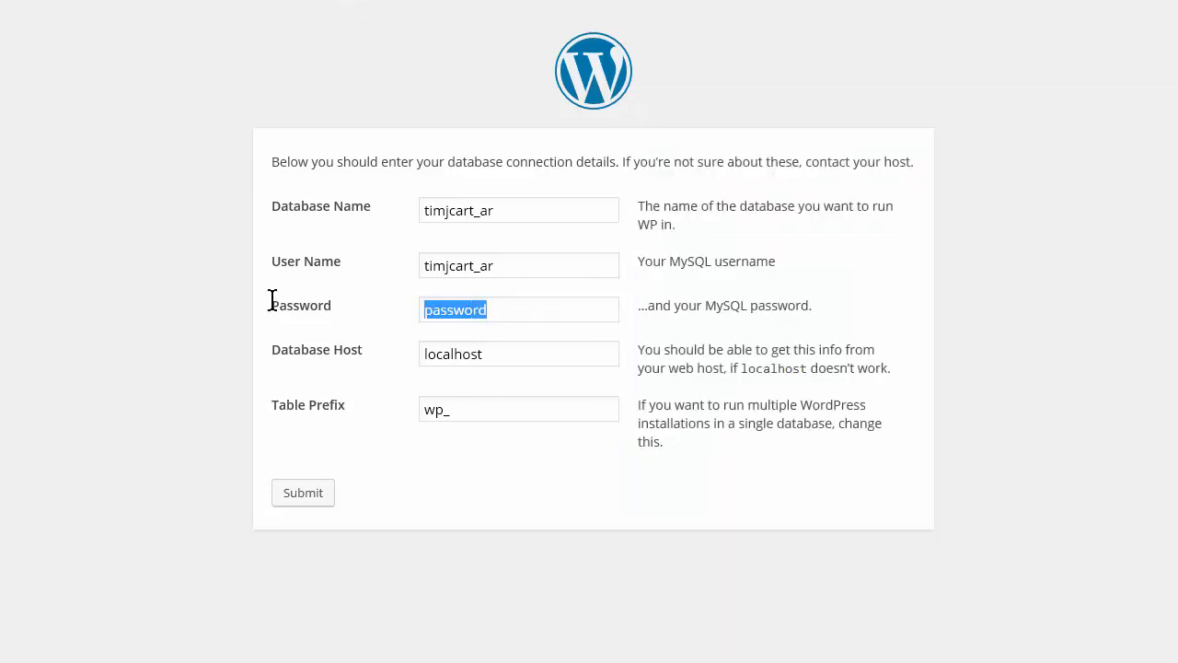
key(ctrl+v)
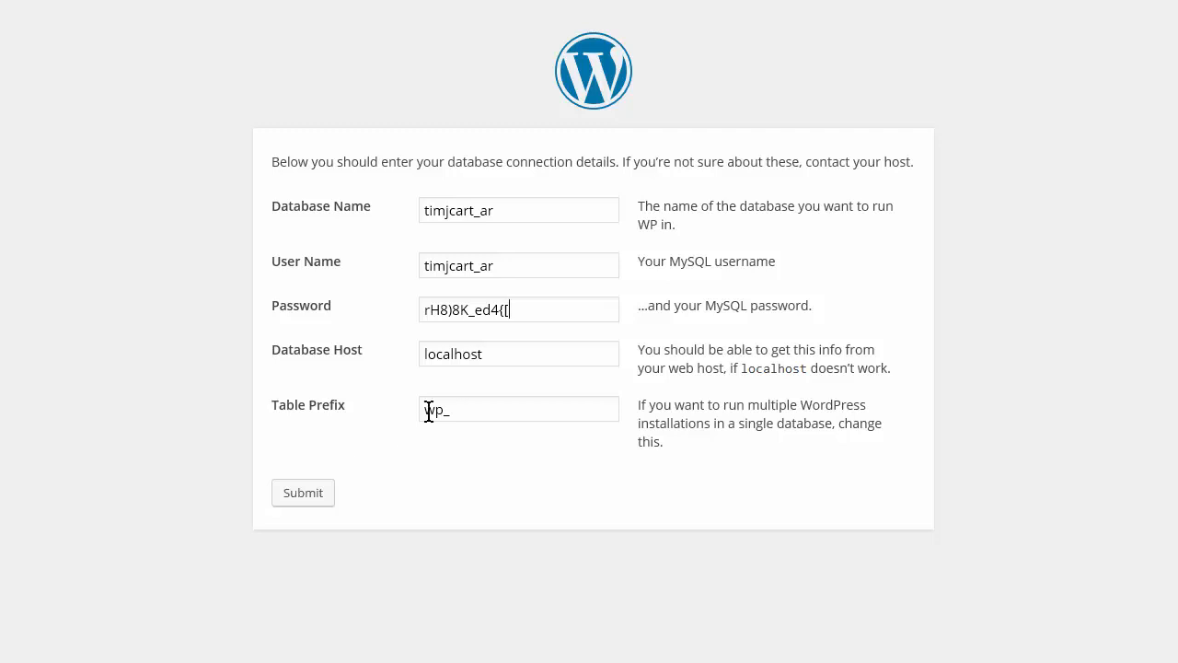
- Change the table prefix from wp_ to ar_ and submit the connection details
drag(445, 415, 377, 414)
text(ar_)
click(310, 495)
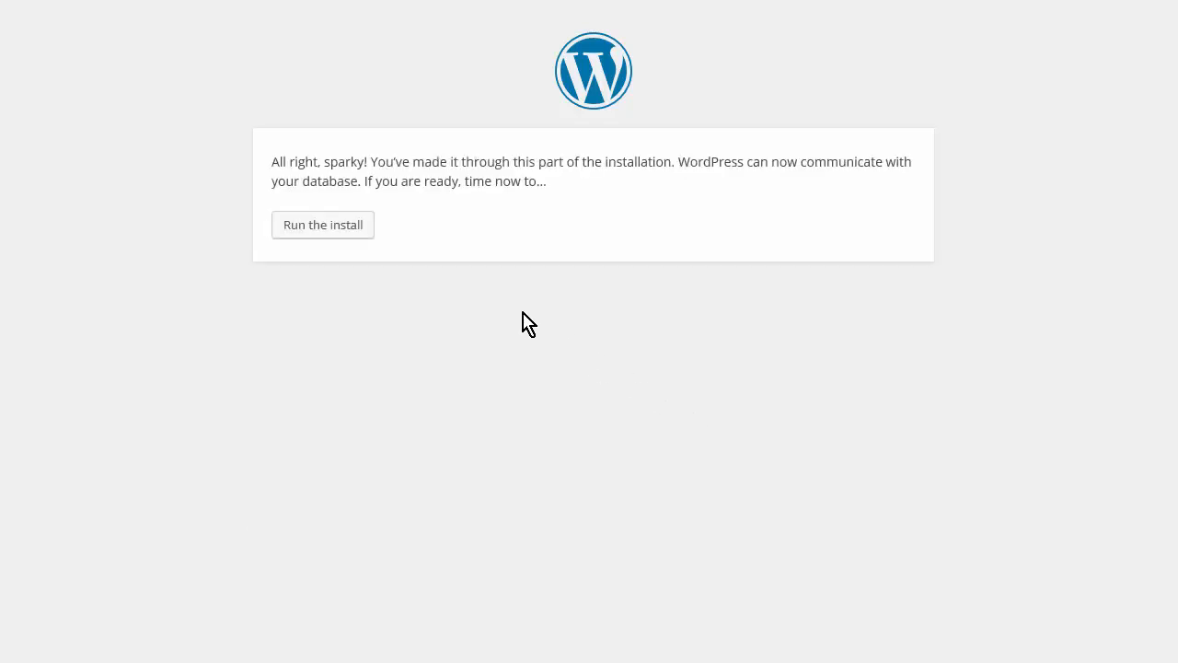
- Run the install with site title 'Test ar' and admin username 'admin', accepting a weak password
click(324, 234)
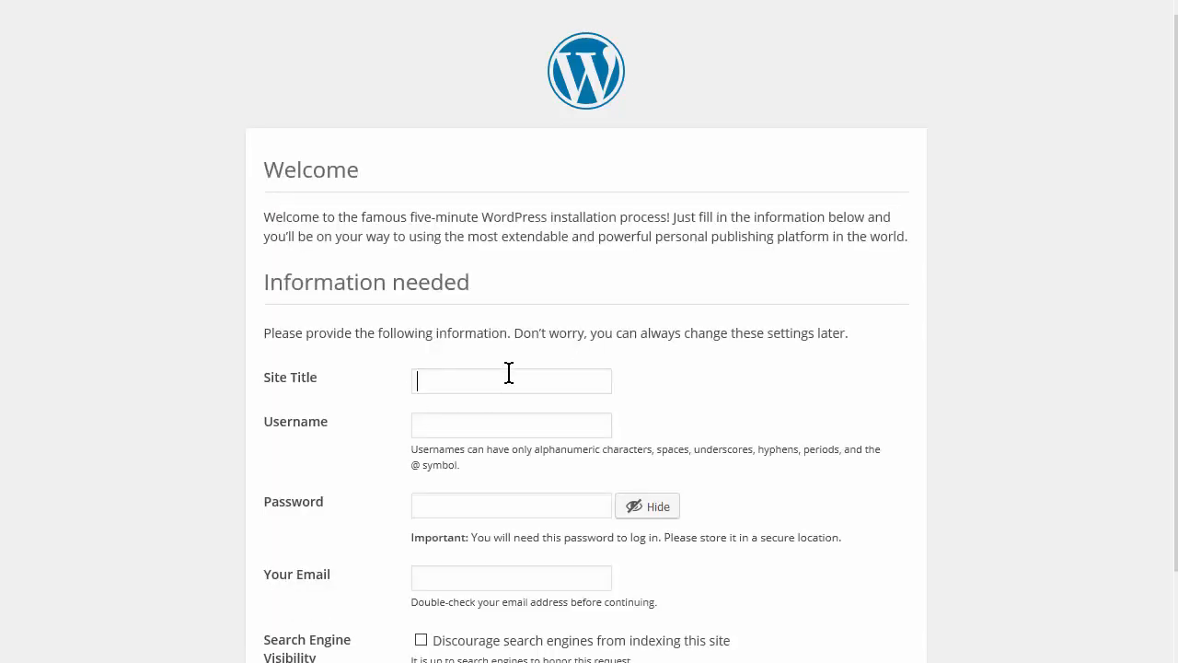
scroll(507, 372, down, 2)
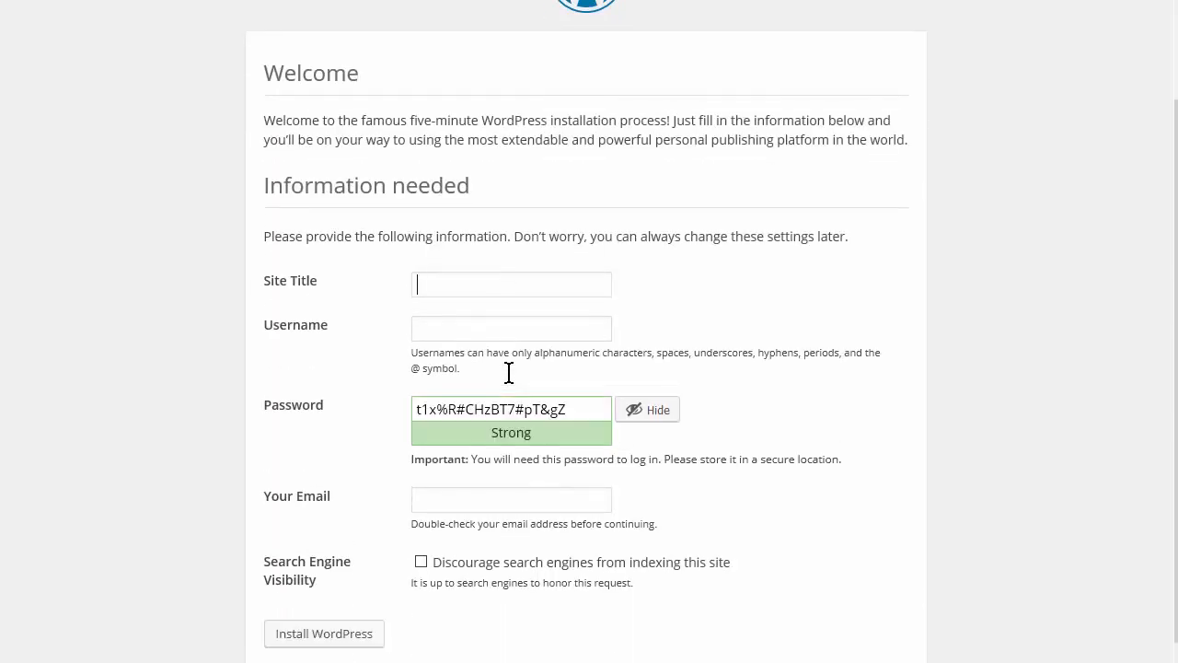
text(Te)
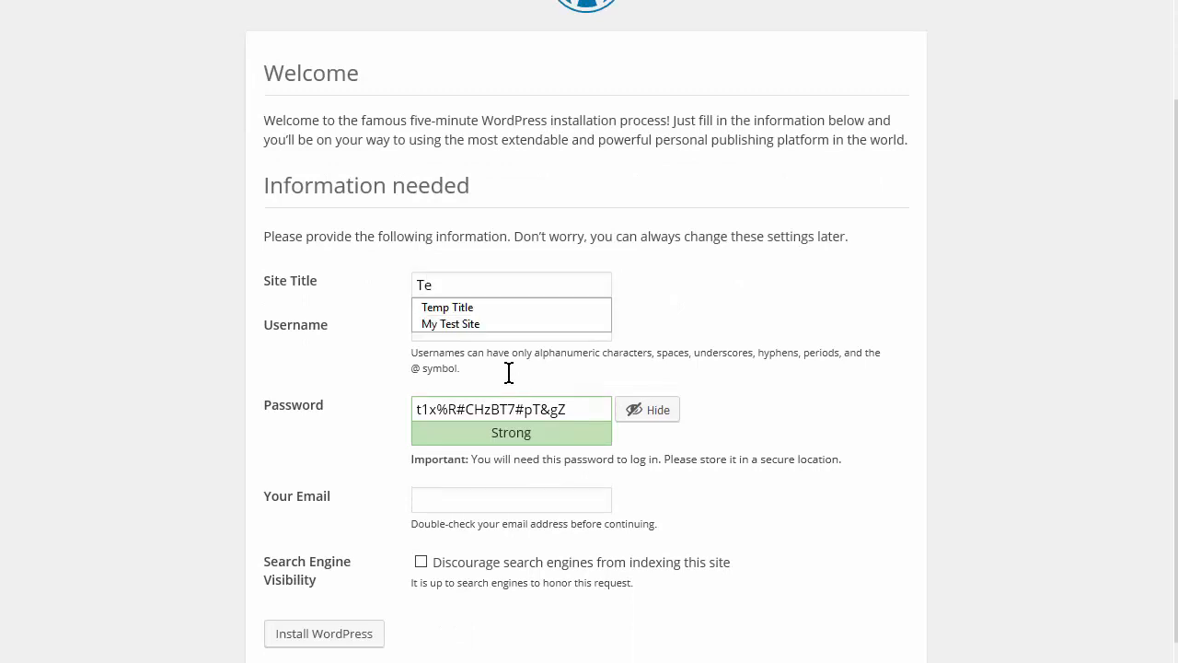
text(st a)
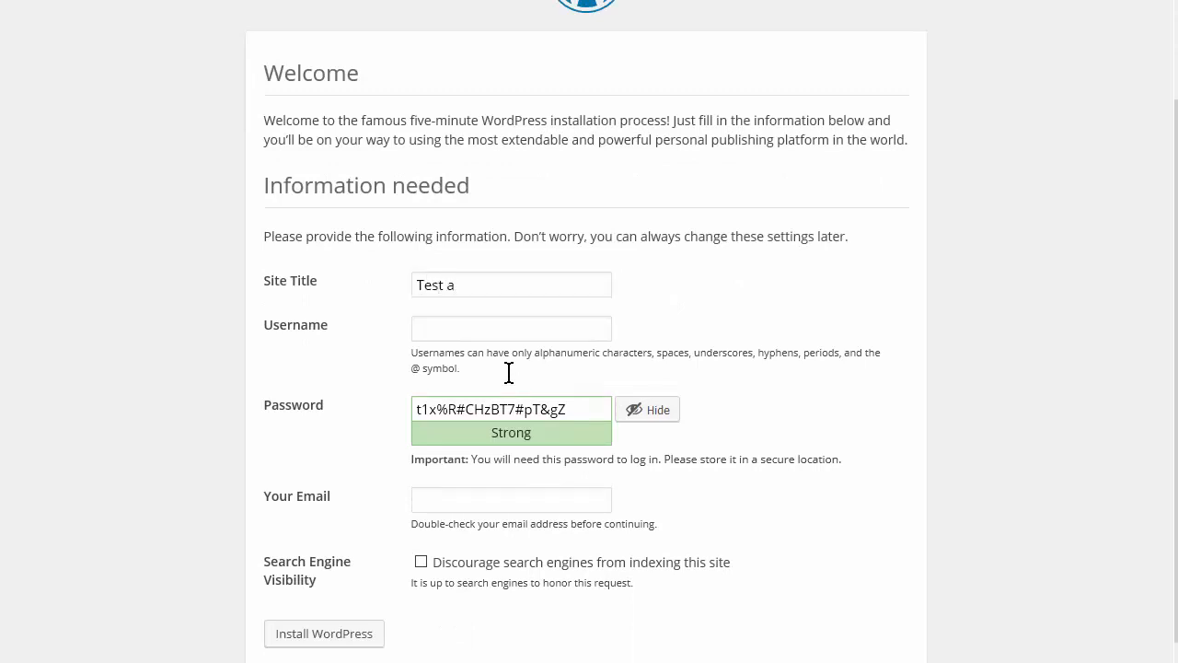
text(r)
scroll(552, 344, down, 1)
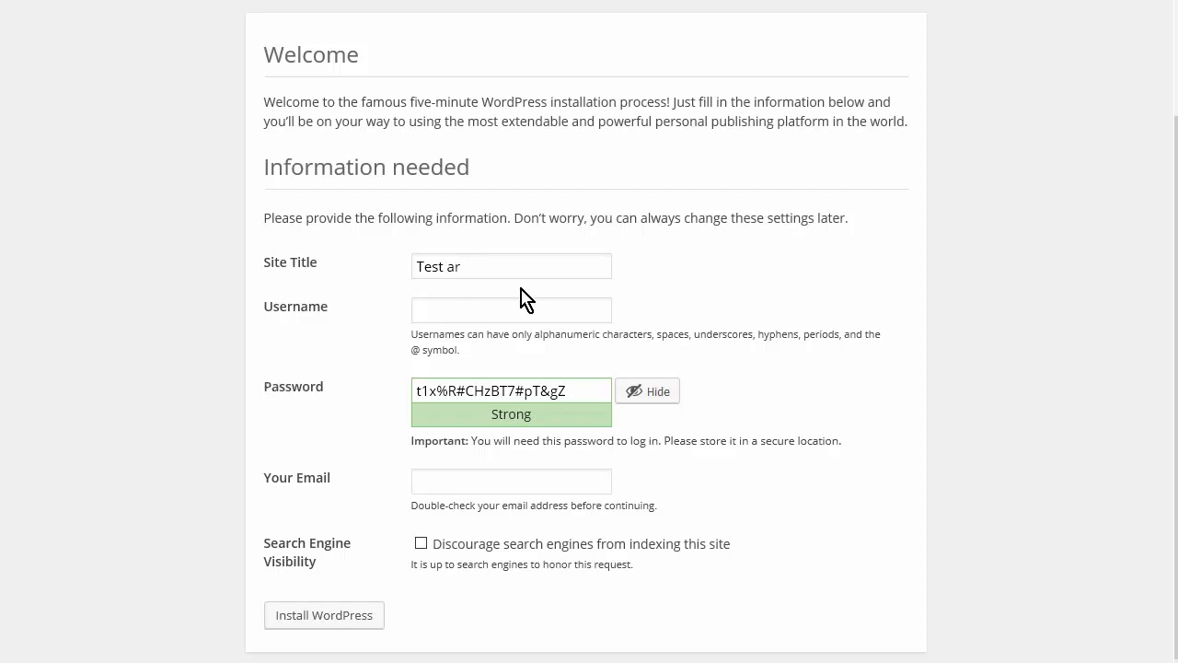
text(admin)
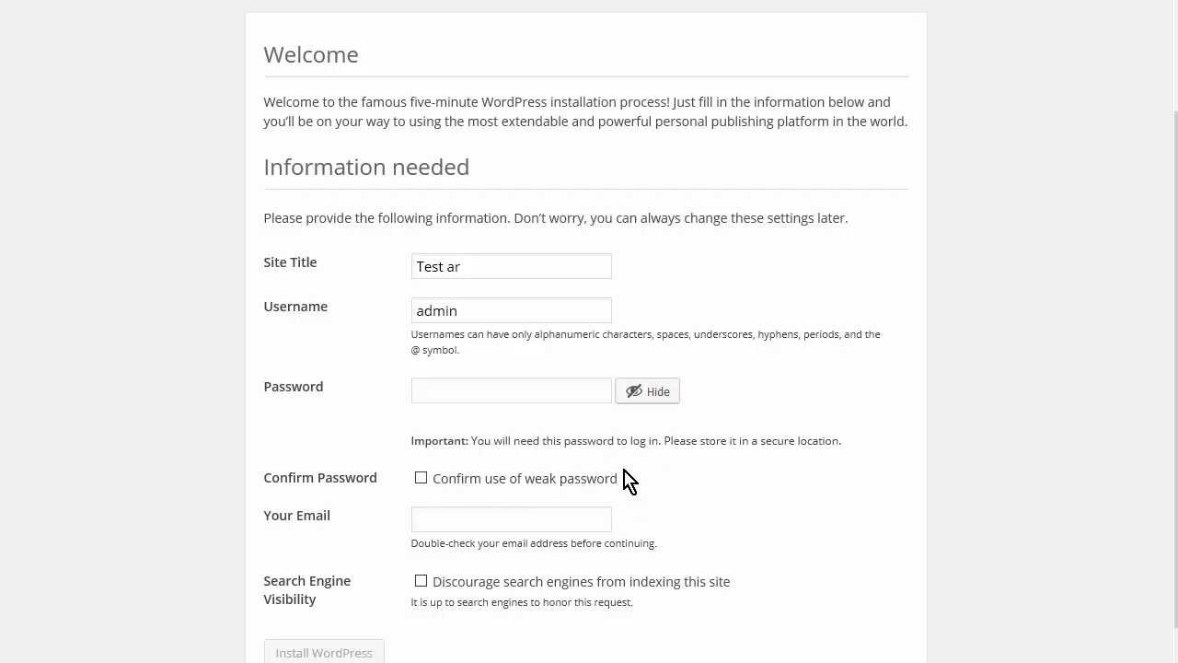
scroll(630, 479, down, 1)
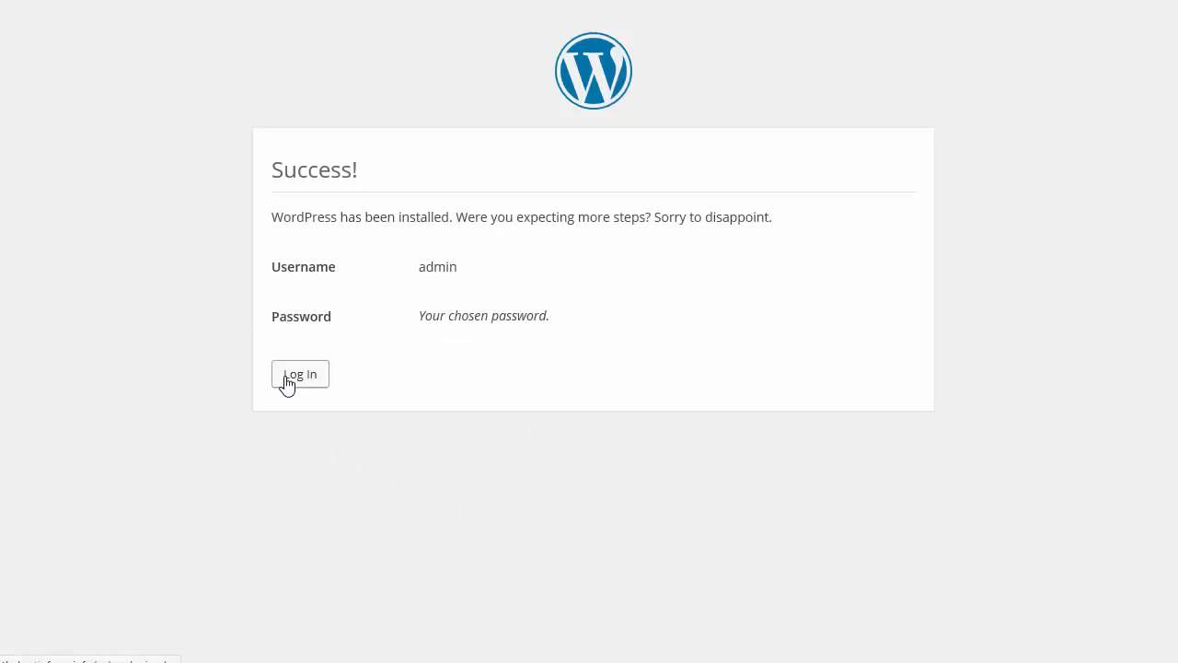
click(285, 378)
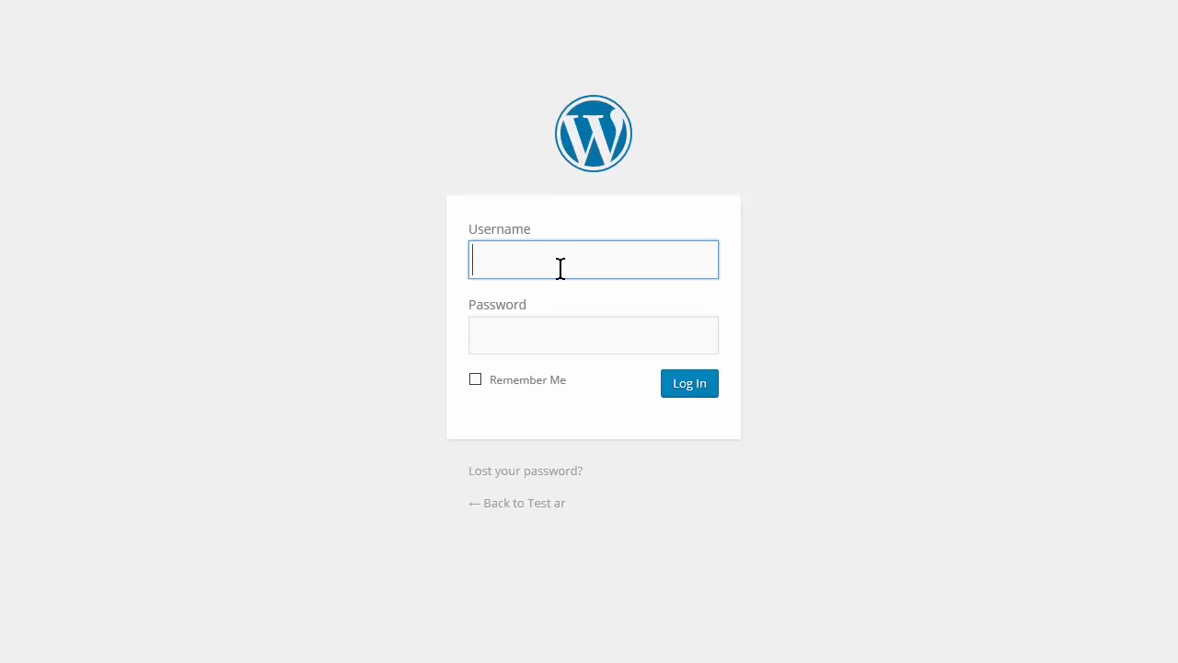
- Sign in to Test ar as admin with the account password
text(ad)
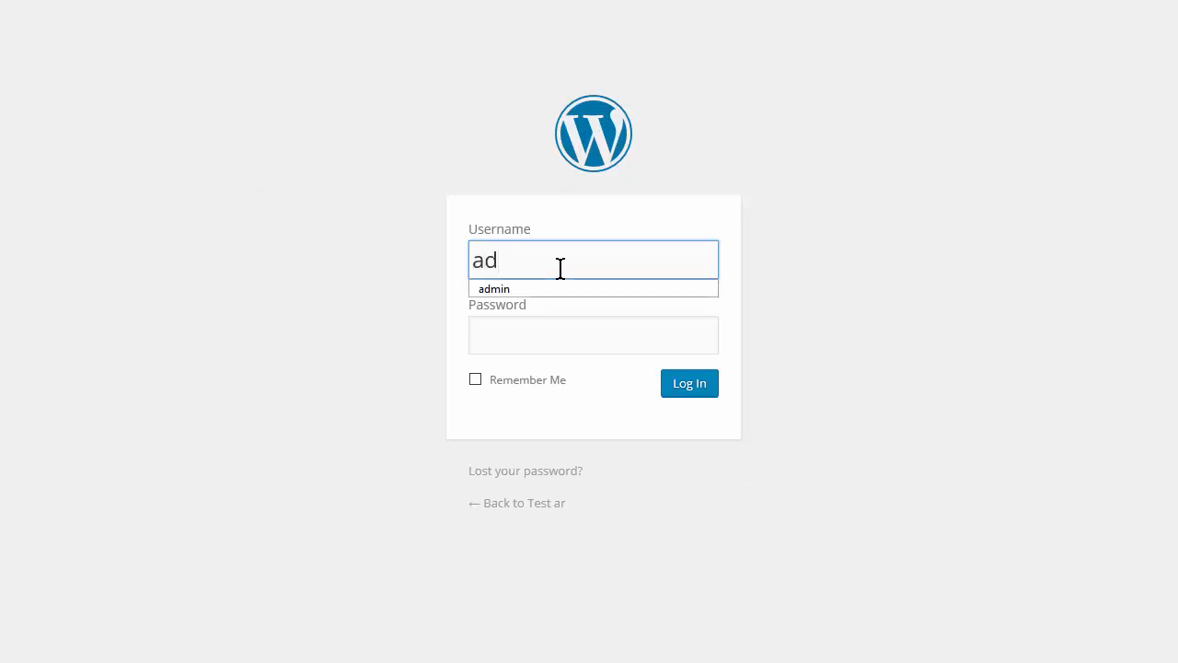
text(min)
key(Tab)
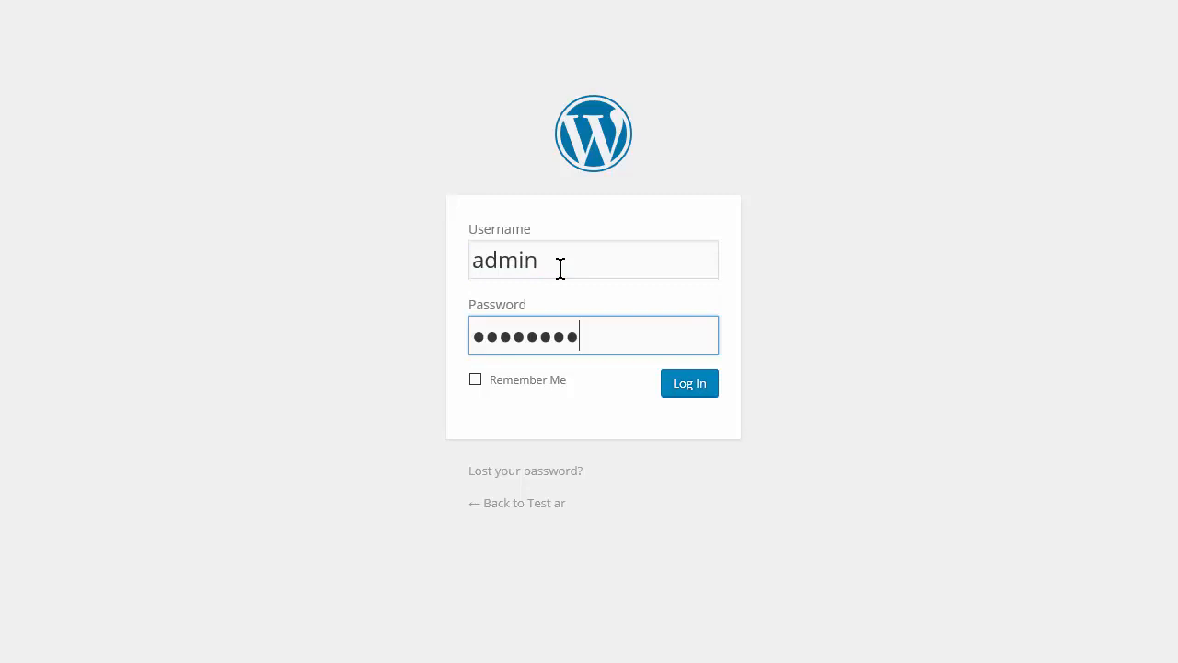
key(Return)
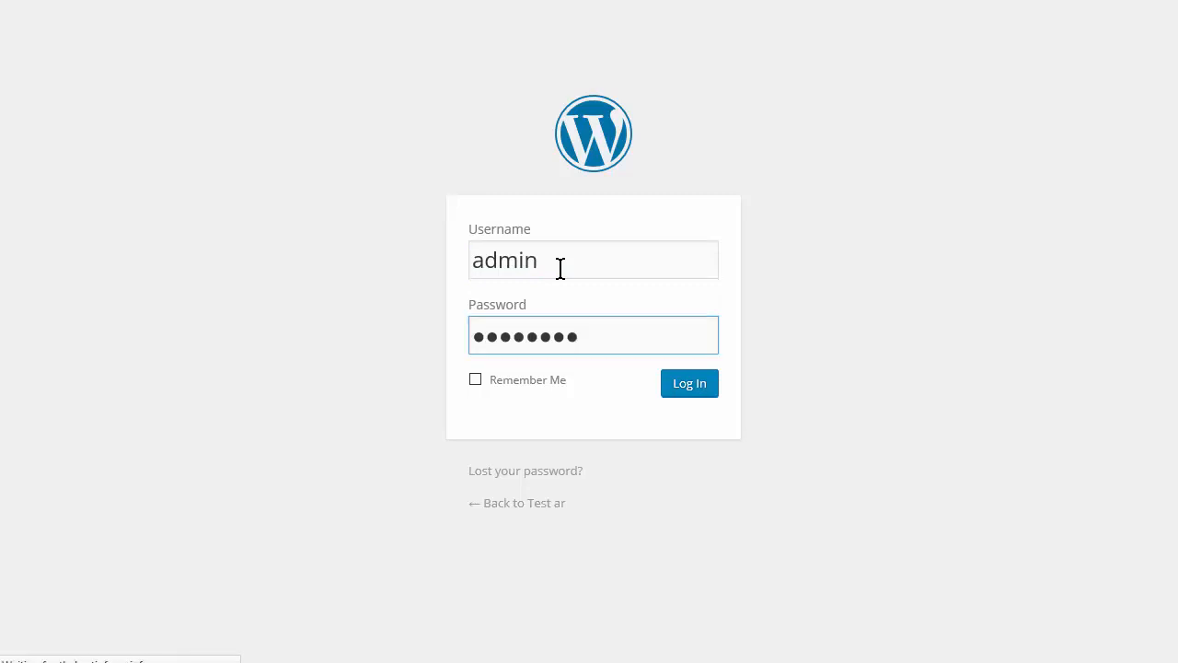